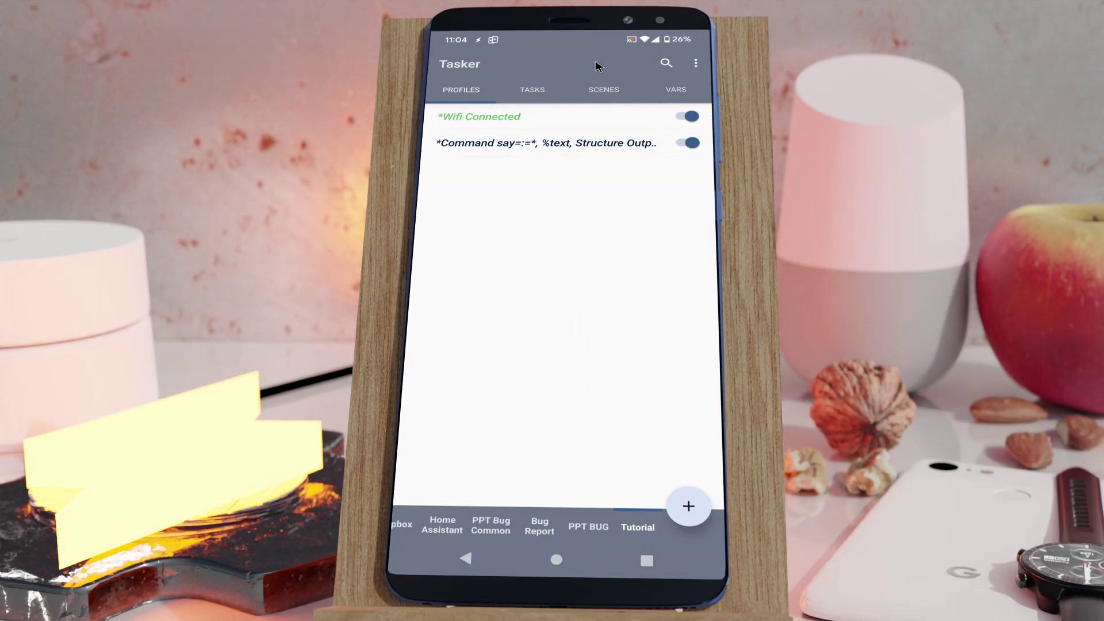
Step: Pull the notification shade down to glance at Quick Settings, then close it again
{"action": "left_click_drag", "start_coordinate": [570, 39], "coordinate": [547, 46]}
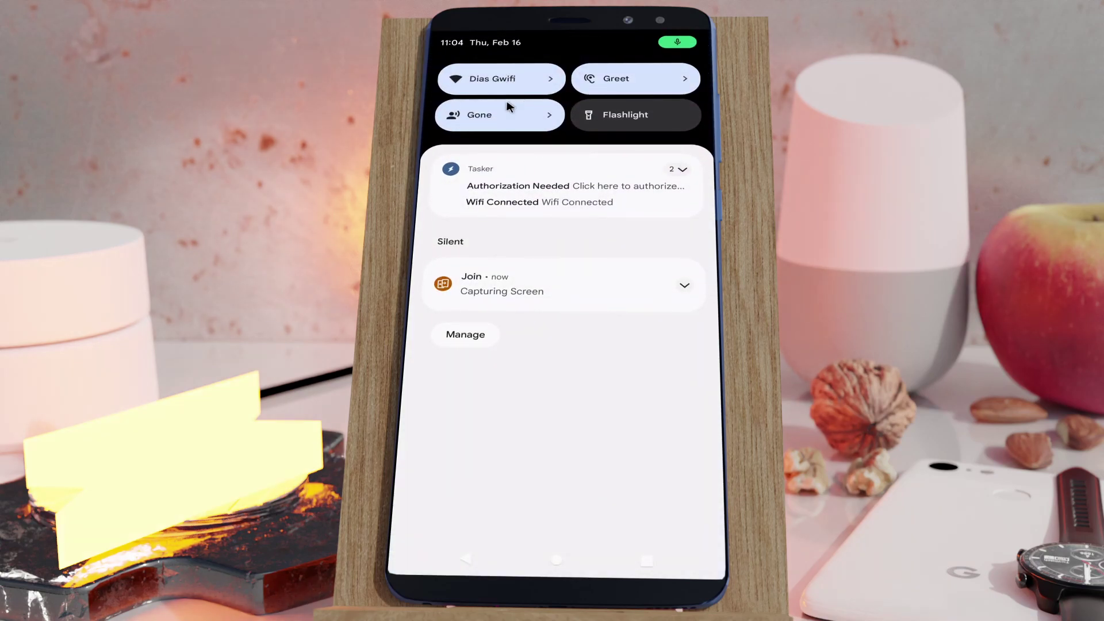
{"action": "left_click_drag", "start_coordinate": [563, 430], "coordinate": [574, 160]}
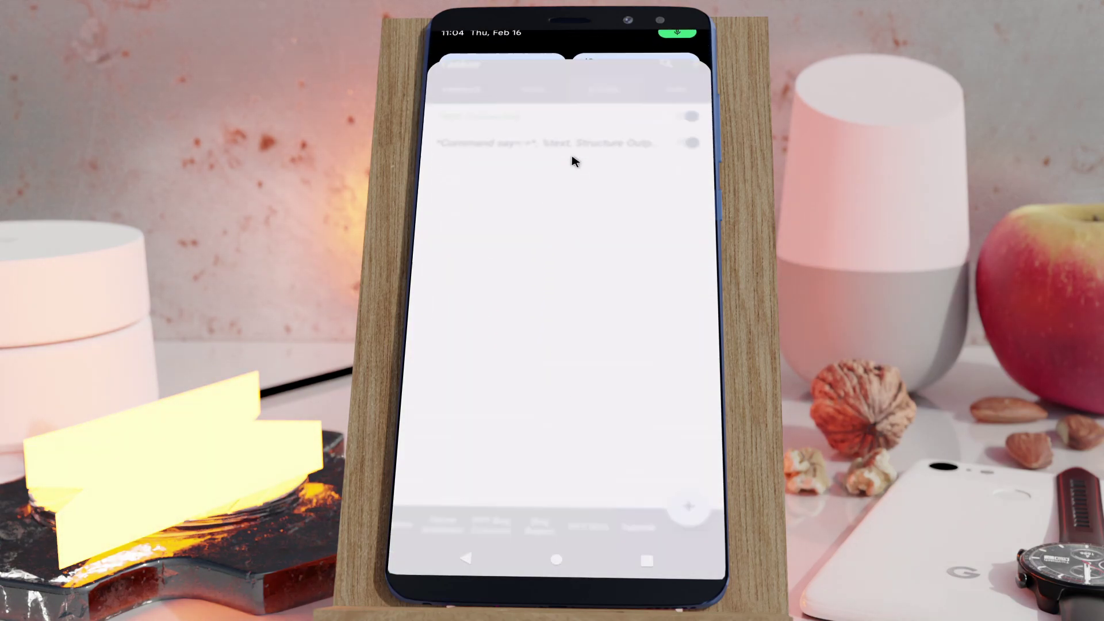
{"action": "left_click", "coordinate": [549, 132]}
{"action": "left_click", "coordinate": [587, 141]}
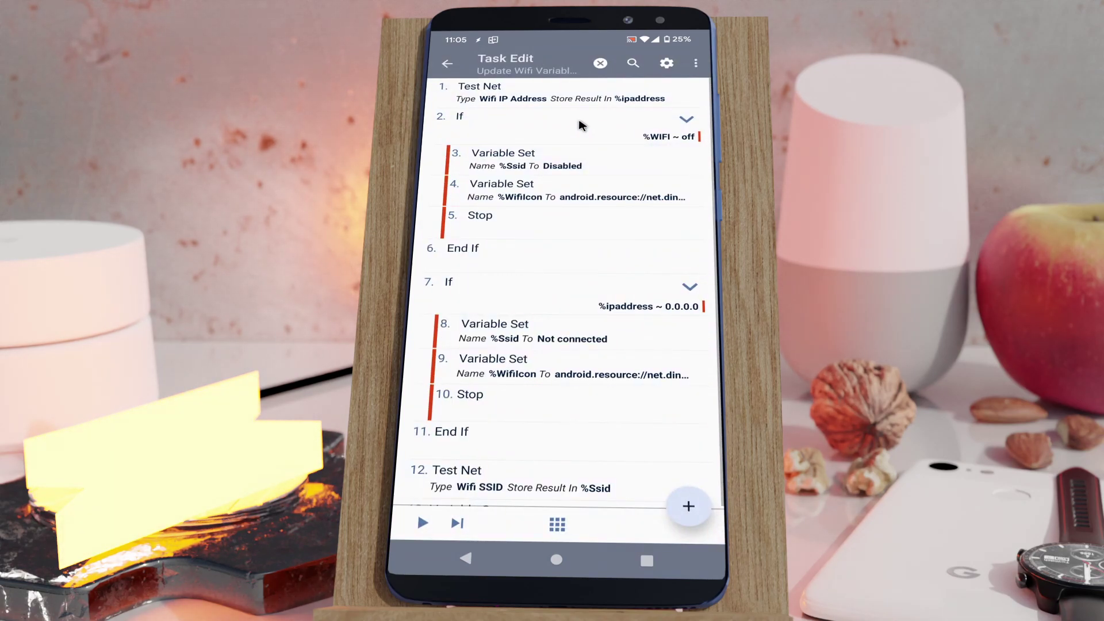
{"action": "left_click_drag", "start_coordinate": [538, 40], "coordinate": [541, 85]}
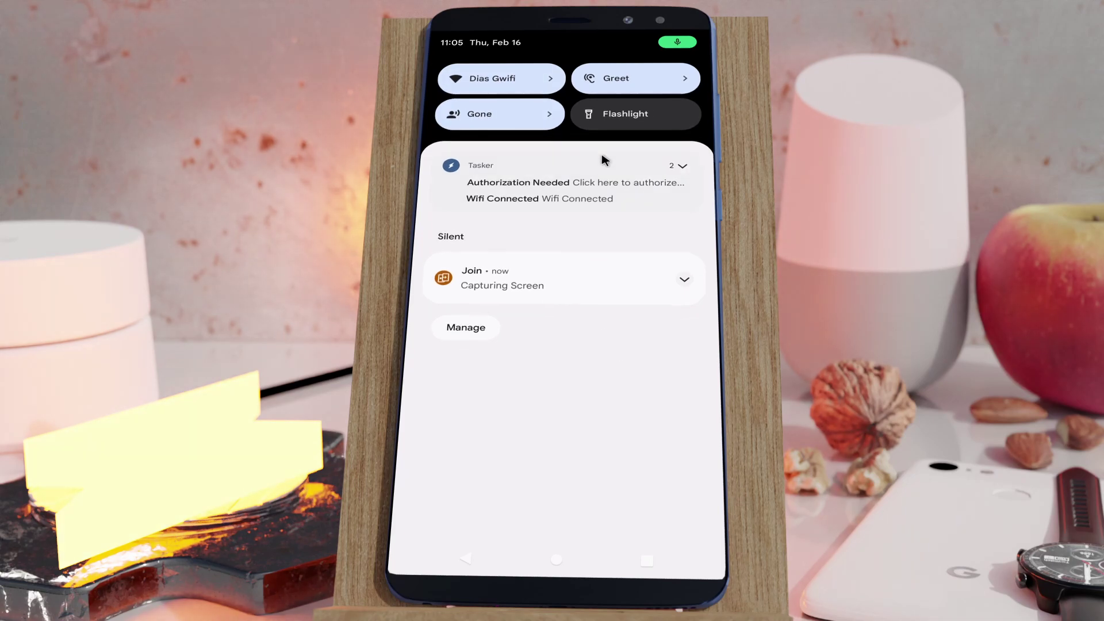
{"action": "left_click_drag", "start_coordinate": [592, 460], "coordinate": [525, 177]}
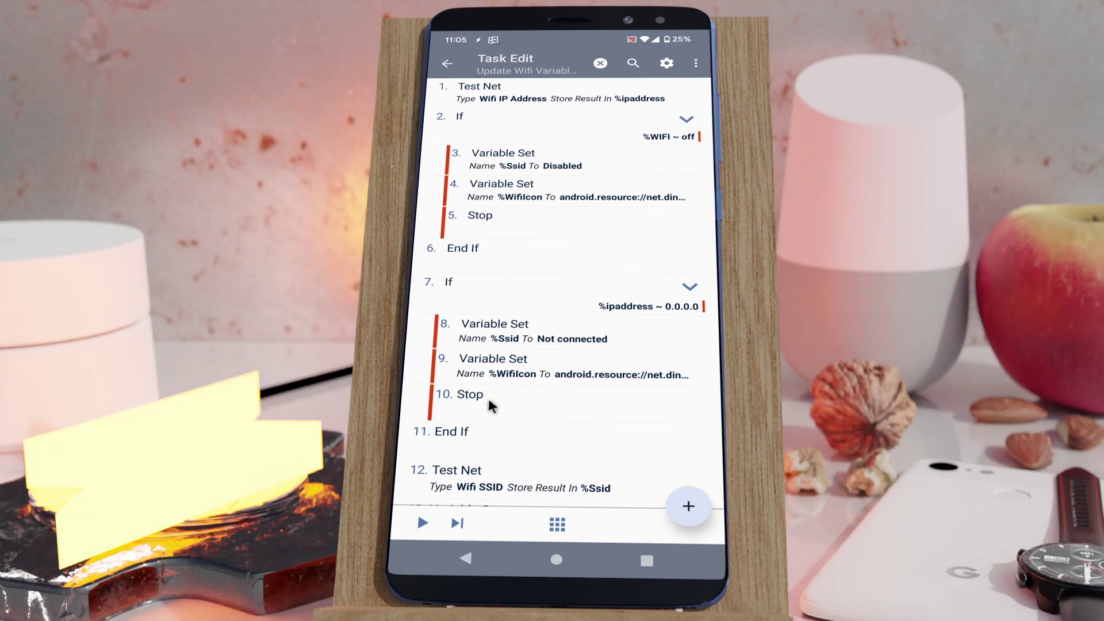
{"action": "scroll", "coordinate": [497, 397], "scroll_direction": "down", "scroll_amount": 1}
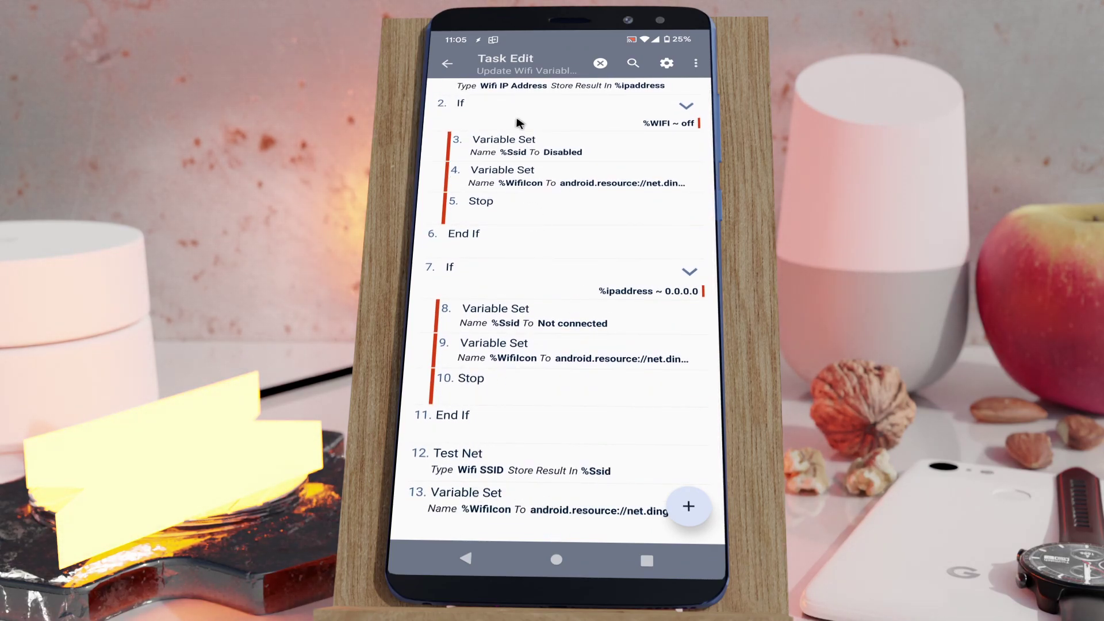
{"action": "scroll", "coordinate": [520, 123], "scroll_direction": "up", "scroll_amount": 1}
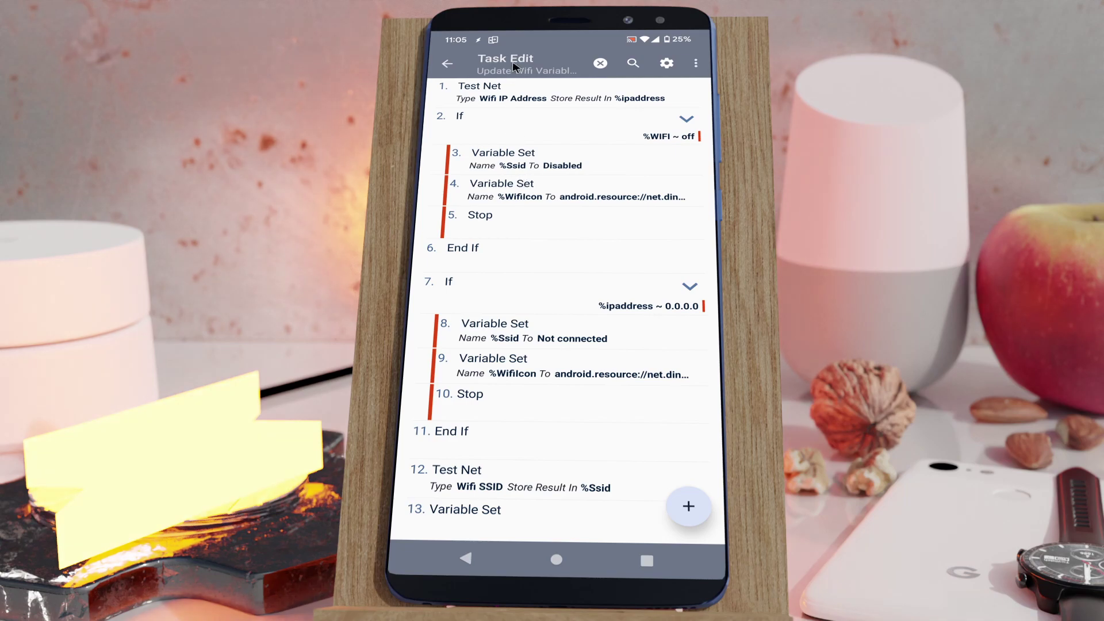
Step: Open the Home project's Test task from its Tasks list
{"action": "left_click", "coordinate": [474, 567]}
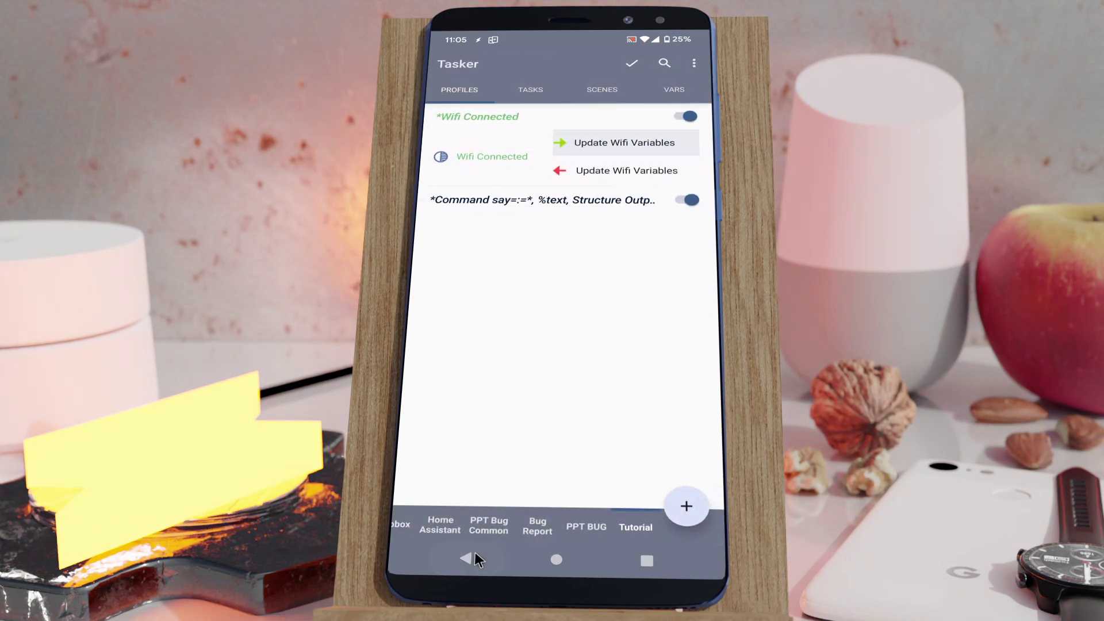
{"action": "left_click", "coordinate": [415, 523]}
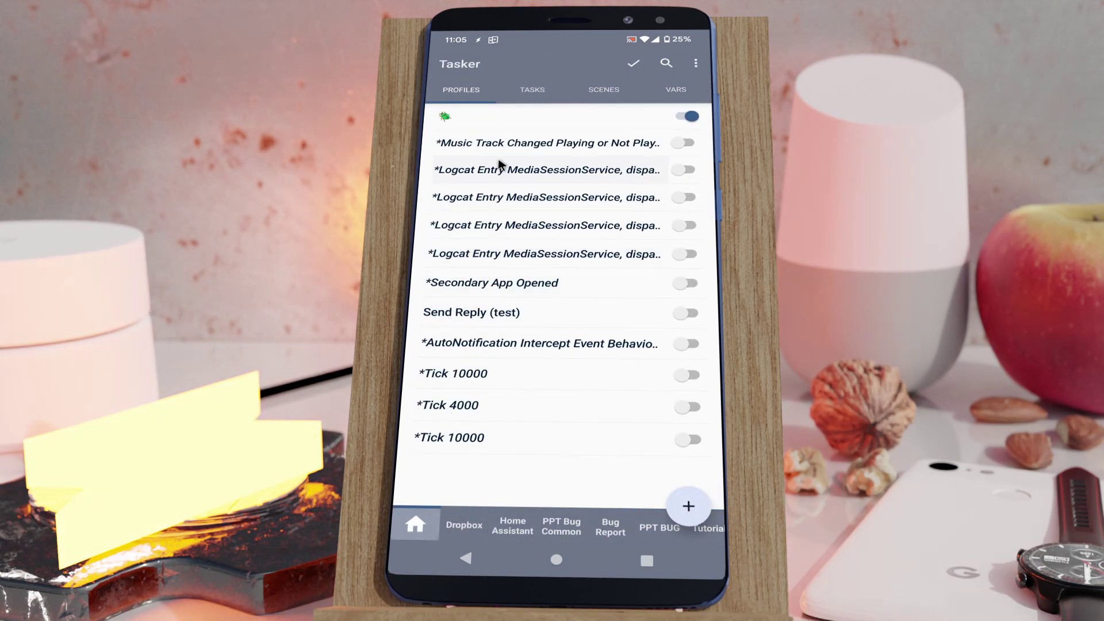
{"action": "left_click", "coordinate": [530, 89]}
{"action": "left_click", "coordinate": [511, 146]}
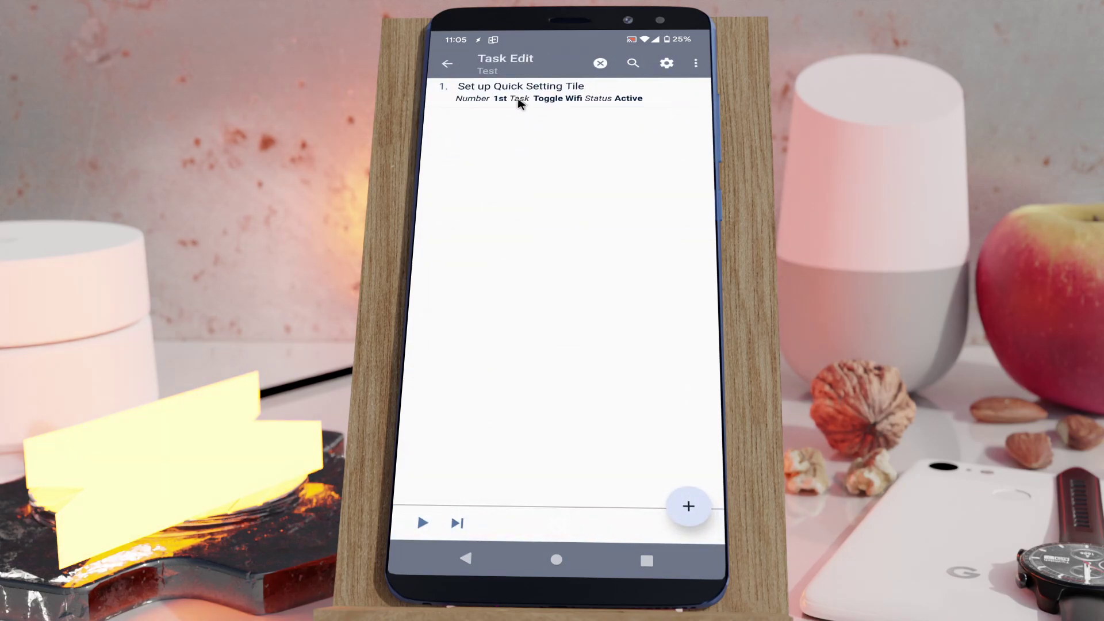
Step: Review the Set up Quick Setting Tile action: 1st tile running Toggle Wifi with a %WifiIcon icon
{"action": "left_click", "coordinate": [513, 100]}
{"action": "scroll", "coordinate": [505, 275], "scroll_direction": "down", "scroll_amount": 1}
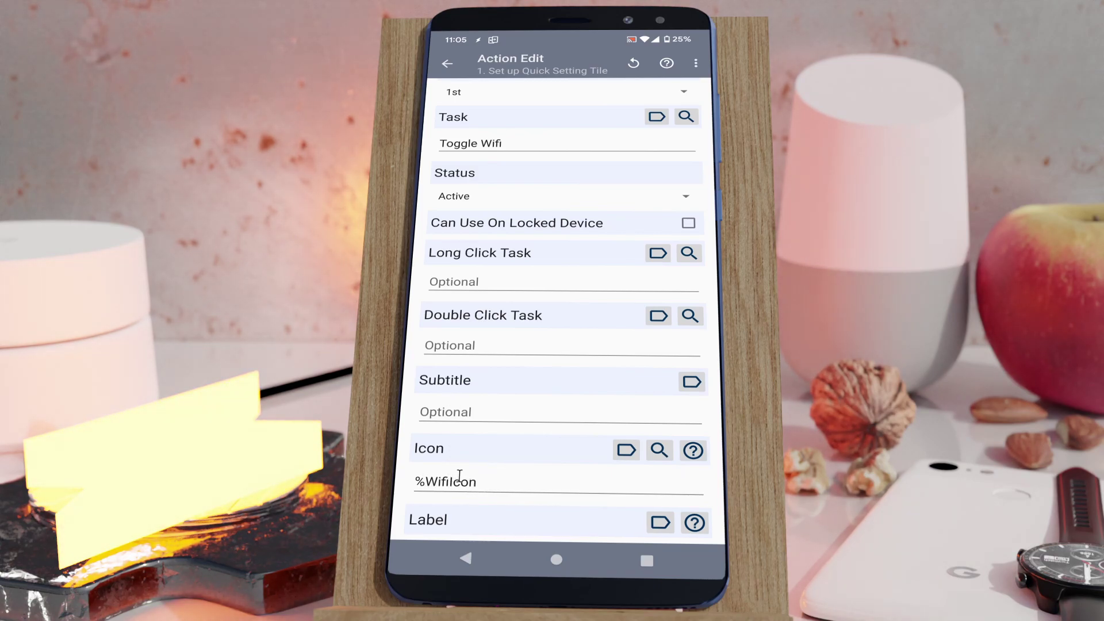
{"action": "scroll", "coordinate": [461, 476], "scroll_direction": "down", "scroll_amount": 3}
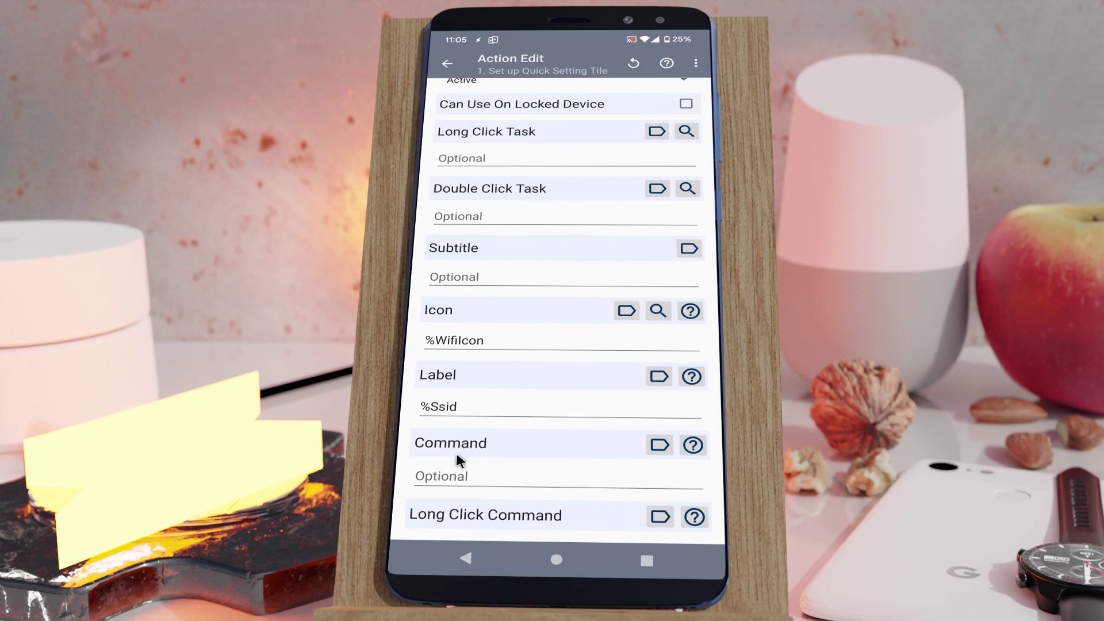
{"action": "left_click", "coordinate": [465, 556]}
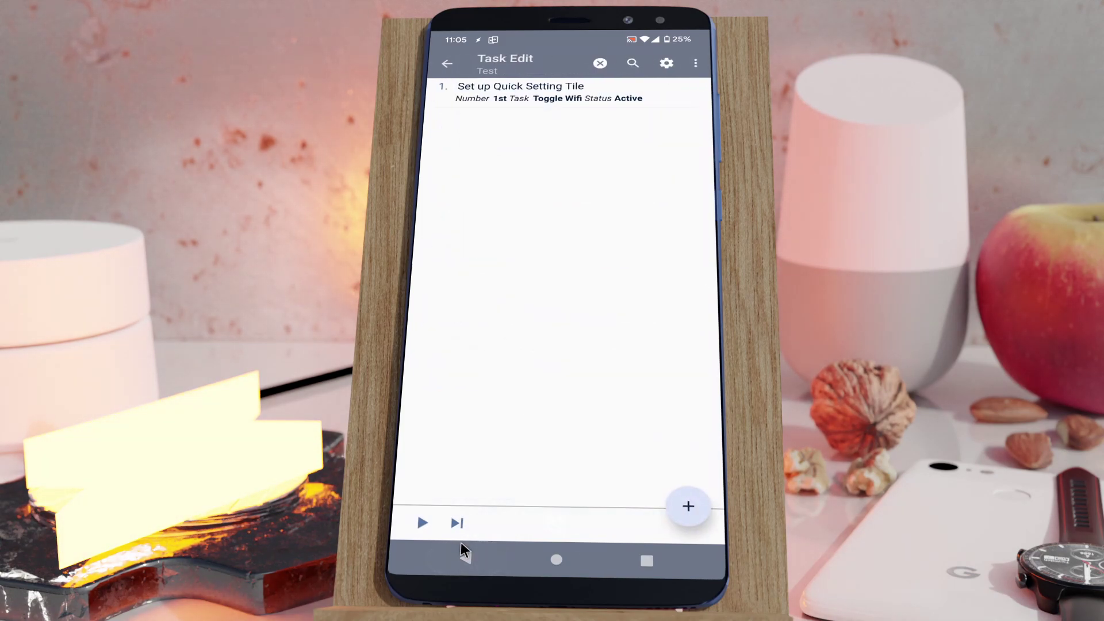
{"action": "left_click", "coordinate": [493, 100]}
{"action": "scroll", "coordinate": [491, 336], "scroll_direction": "down", "scroll_amount": 2}
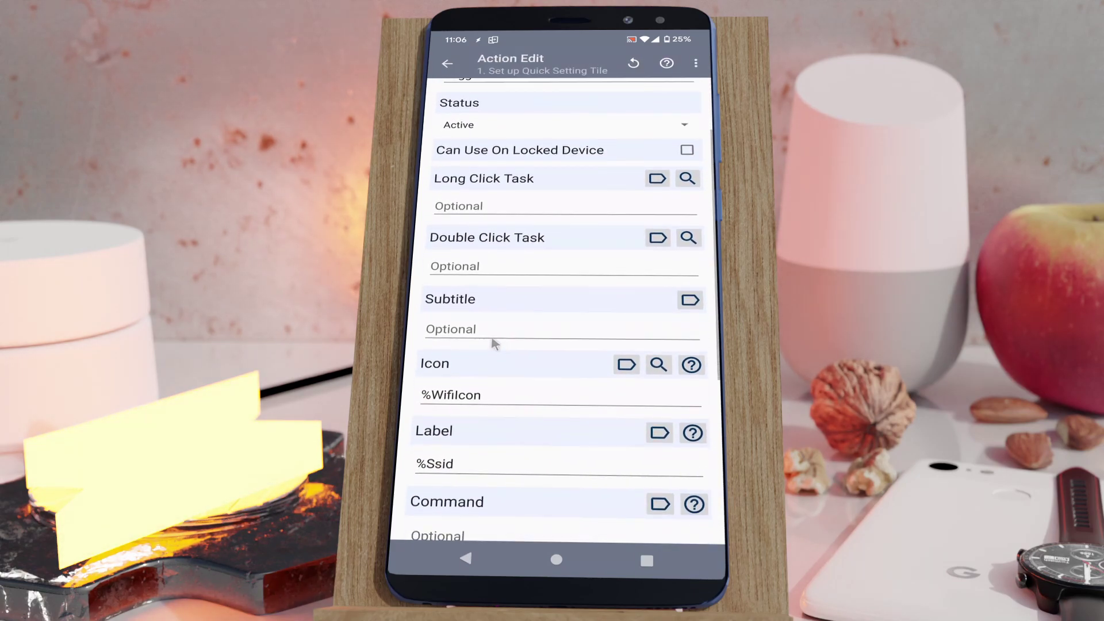
{"action": "left_click", "coordinate": [430, 395]}
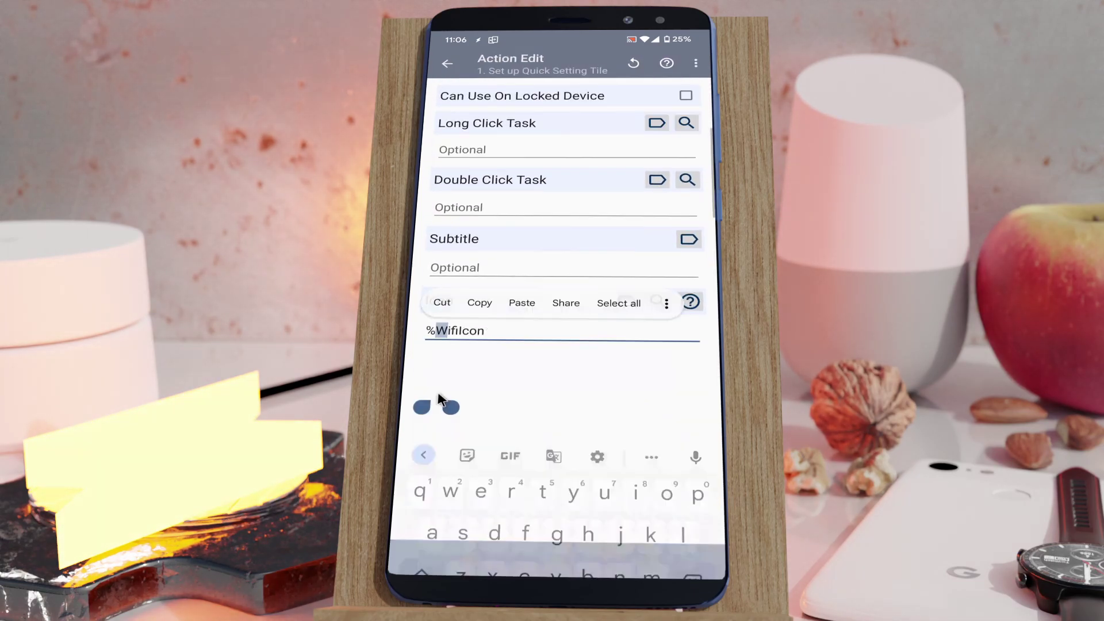
{"action": "left_click", "coordinate": [466, 561]}
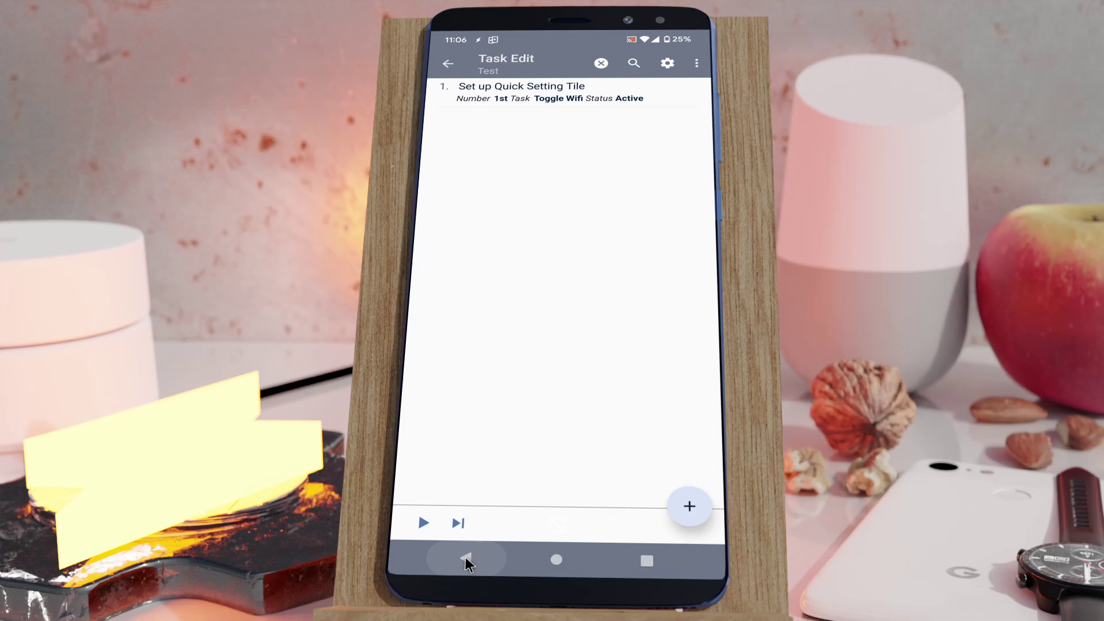
Step: Return to the Tutorial project's profiles and open the Update Wifi Variables task to review its checks
{"action": "left_click", "coordinate": [466, 561]}
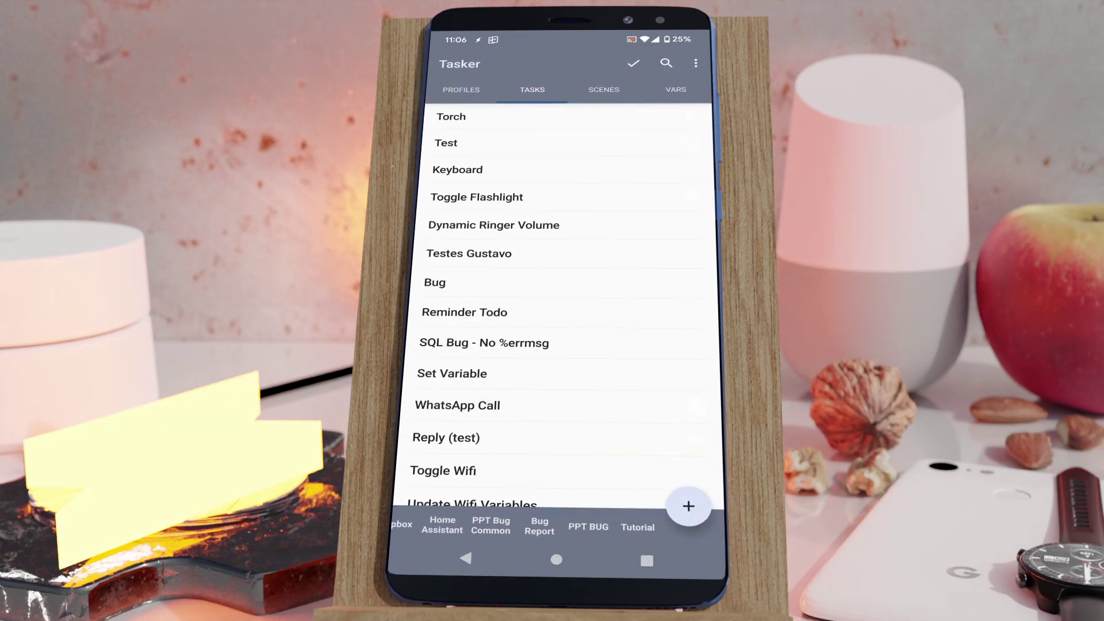
{"action": "left_click", "coordinate": [638, 527]}
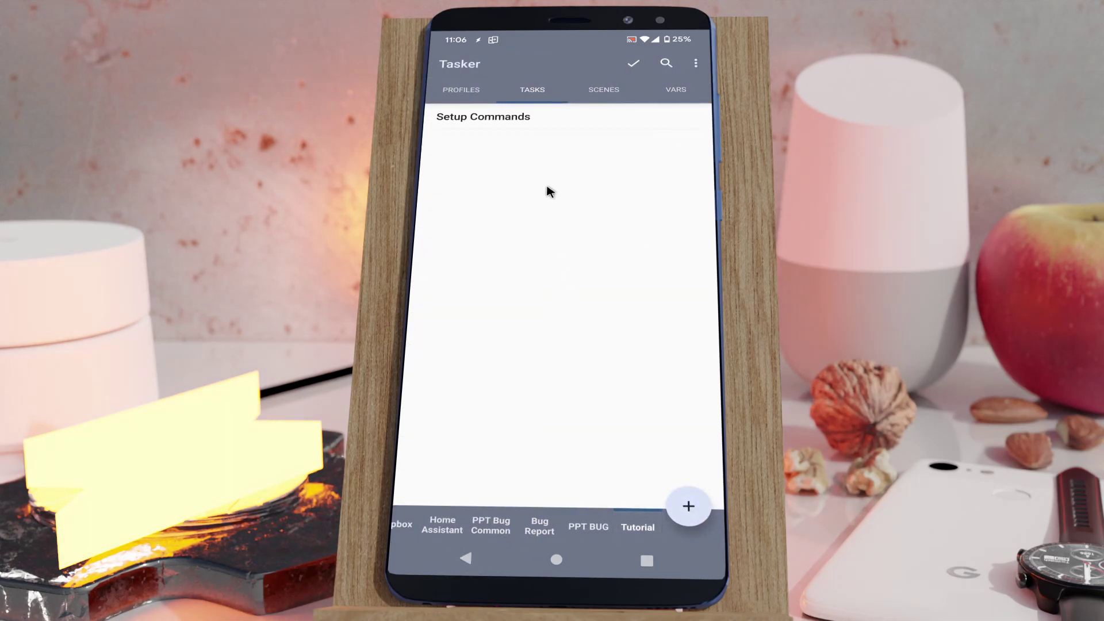
{"action": "left_click", "coordinate": [483, 91]}
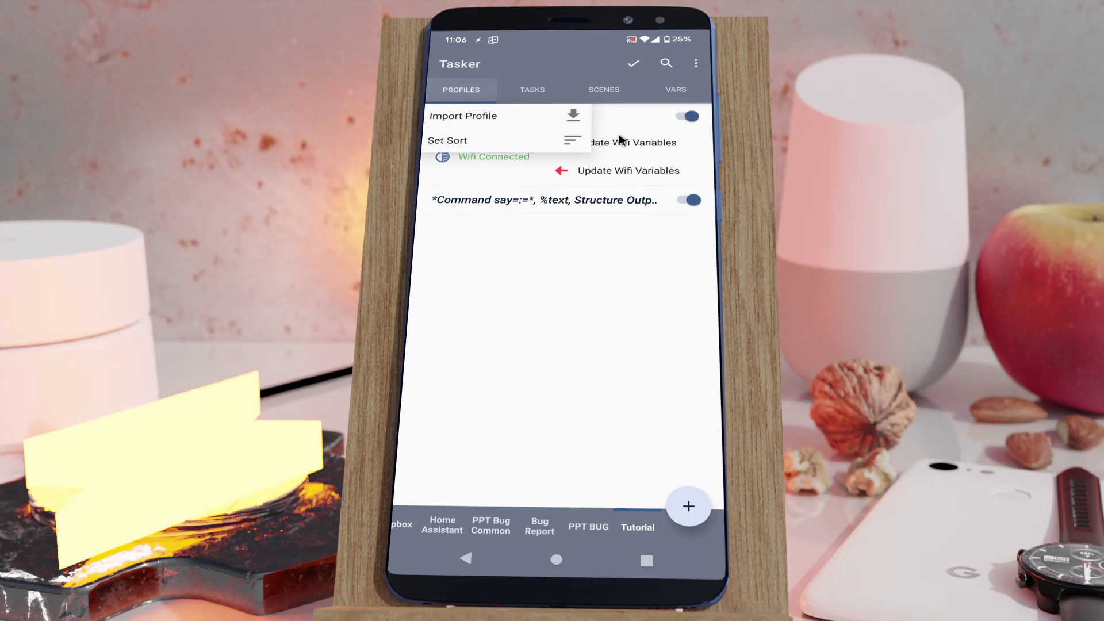
{"action": "left_click", "coordinate": [622, 142]}
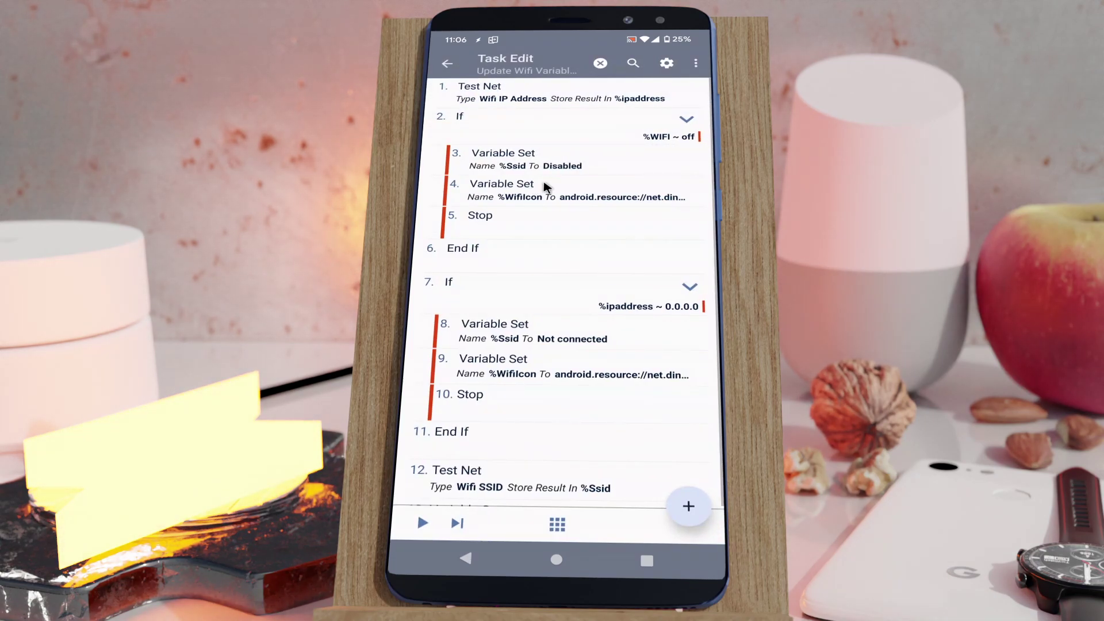
{"action": "scroll", "coordinate": [546, 187], "scroll_direction": "down", "scroll_amount": 1}
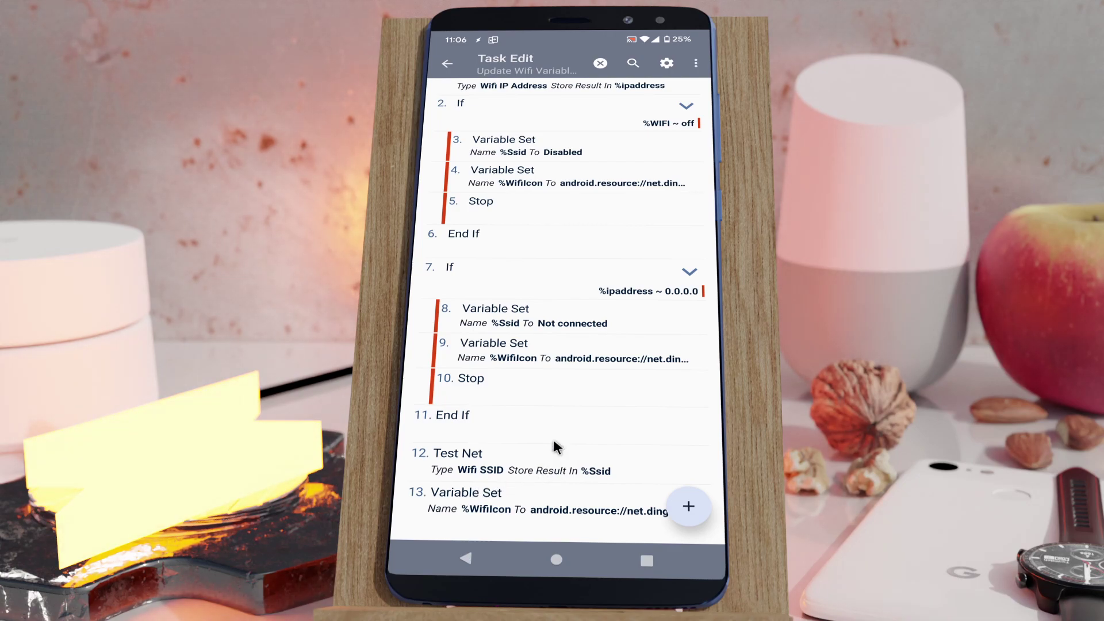
Step: Toggle Wi-Fi on from Quick Settings, clear all notifications, and close the panel
{"action": "key", "text": "alt+n"}
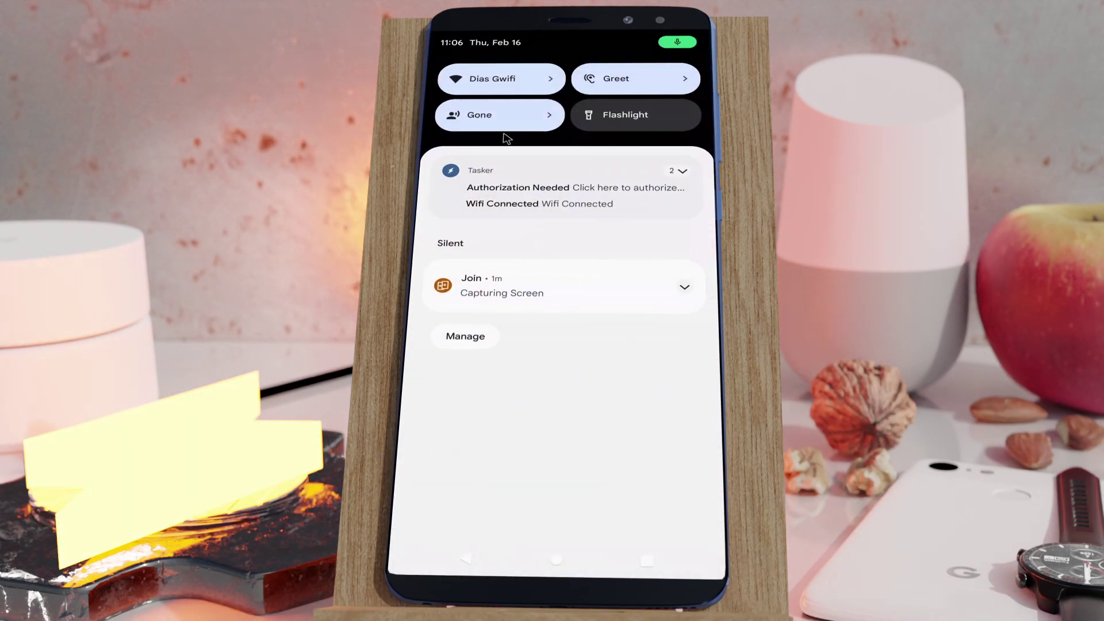
{"action": "left_click", "coordinate": [508, 83]}
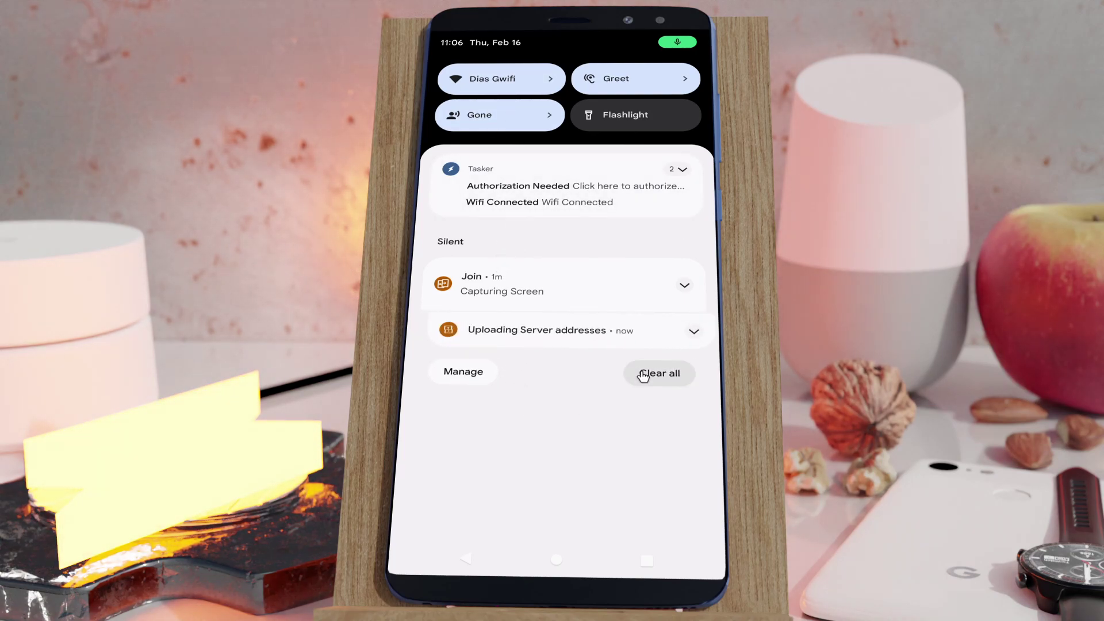
{"action": "left_click", "coordinate": [647, 373]}
{"action": "left_click", "coordinate": [594, 424]}
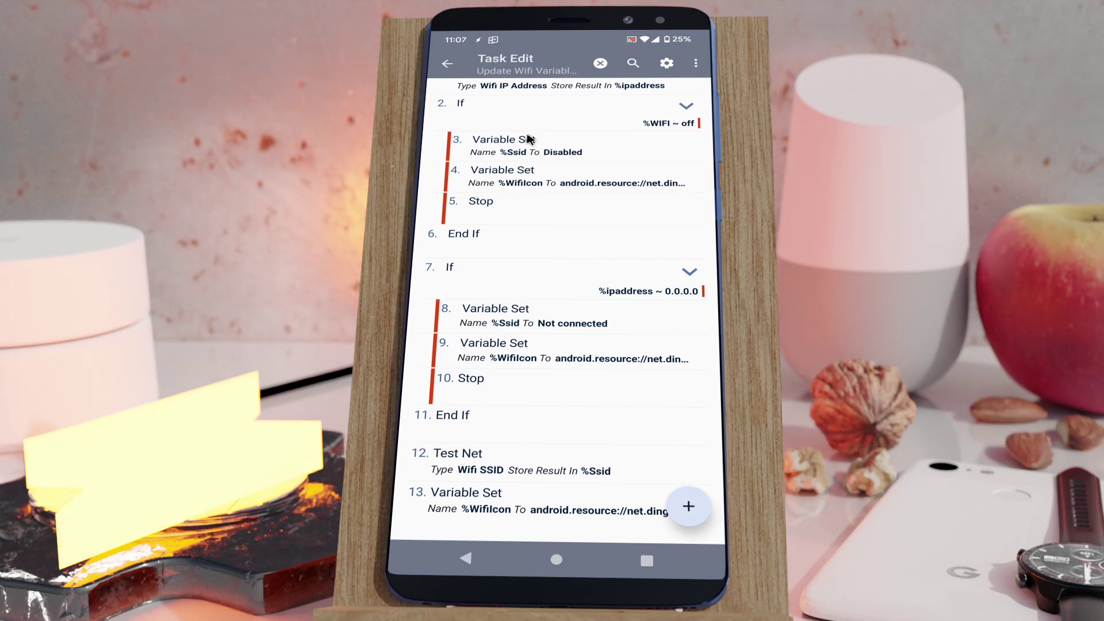
Step: Open the first Quick Setting Tile action in the Setup Commands task
{"action": "left_click", "coordinate": [466, 559]}
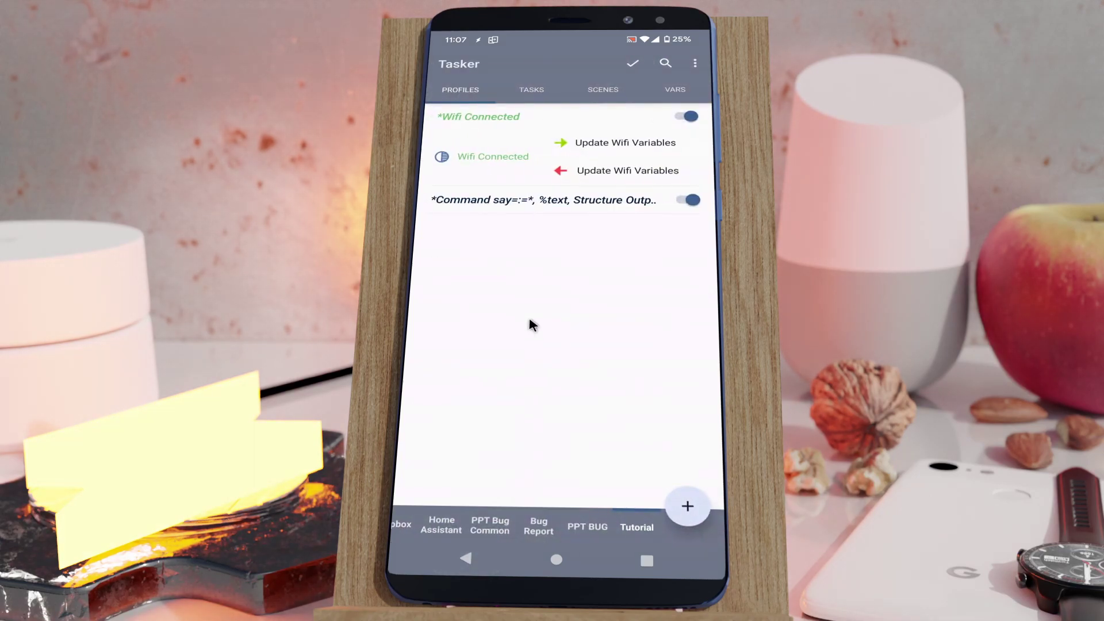
{"action": "left_click", "coordinate": [532, 98]}
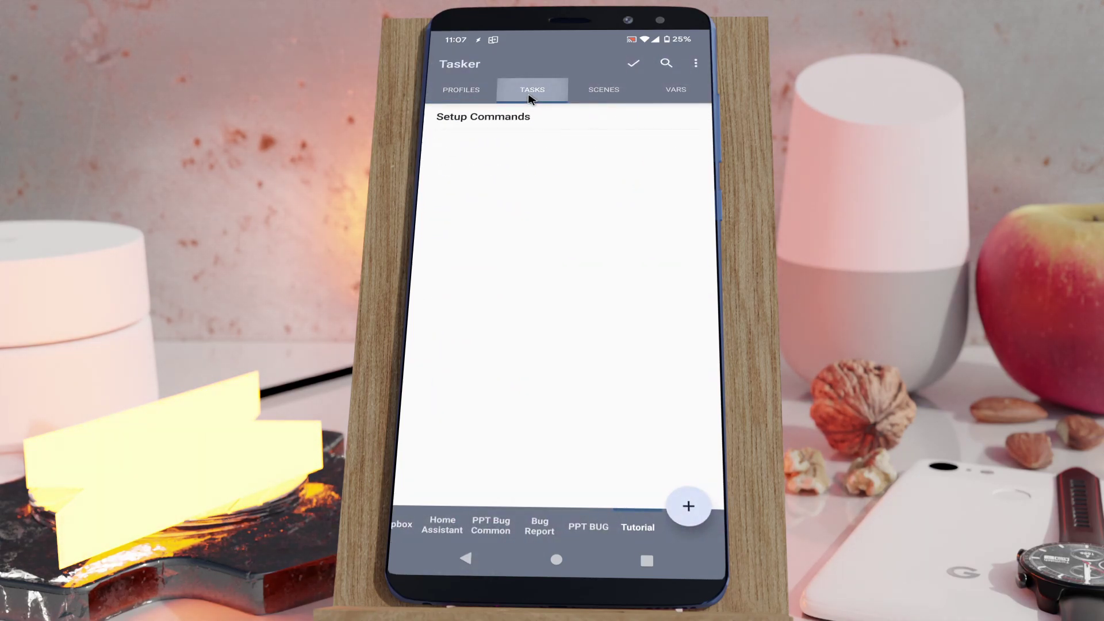
{"action": "left_click", "coordinate": [479, 117]}
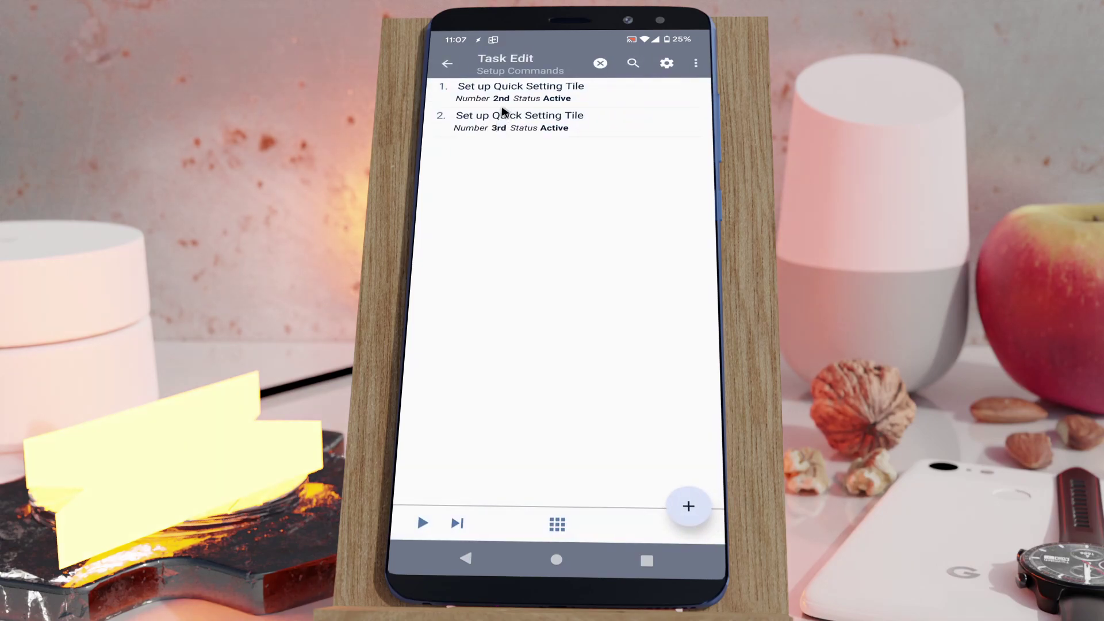
{"action": "left_click", "coordinate": [505, 99]}
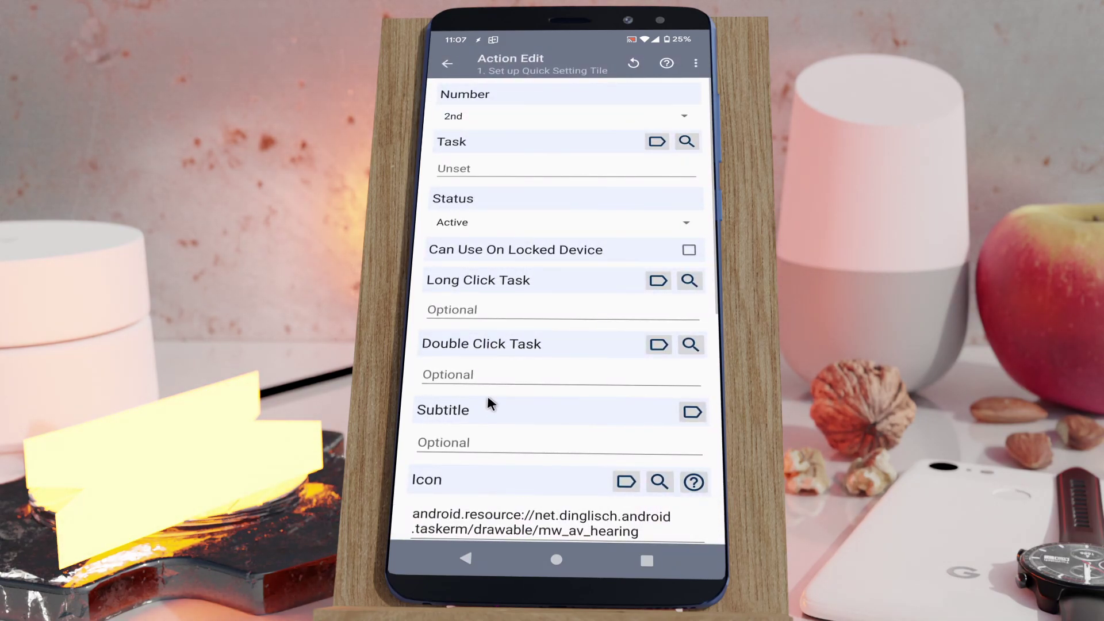
Step: Confirm the tile's label Greet, command Hello! and prefix say, then return to the action list
{"action": "scroll", "coordinate": [487, 398], "scroll_direction": "down", "scroll_amount": 5}
{"action": "scroll", "coordinate": [488, 398], "scroll_direction": "down", "scroll_amount": 2}
{"action": "scroll", "coordinate": [488, 398], "scroll_direction": "down", "scroll_amount": 2}
{"action": "scroll", "coordinate": [488, 392], "scroll_direction": "down", "scroll_amount": 1}
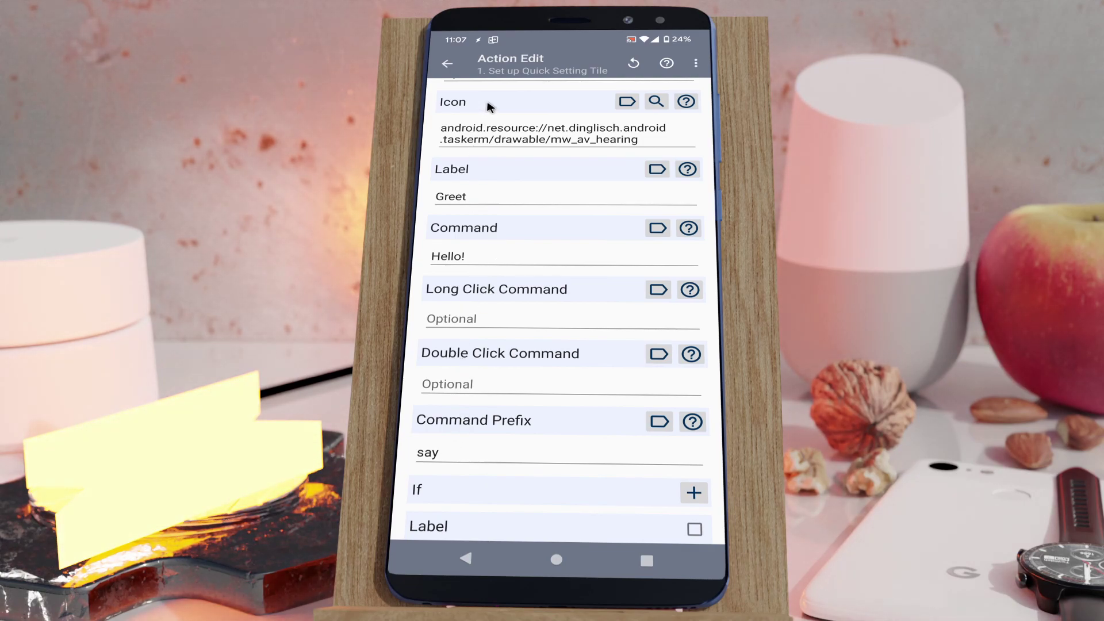
{"action": "scroll", "coordinate": [489, 106], "scroll_direction": "up", "scroll_amount": 2}
{"action": "scroll", "coordinate": [489, 104], "scroll_direction": "up", "scroll_amount": 1}
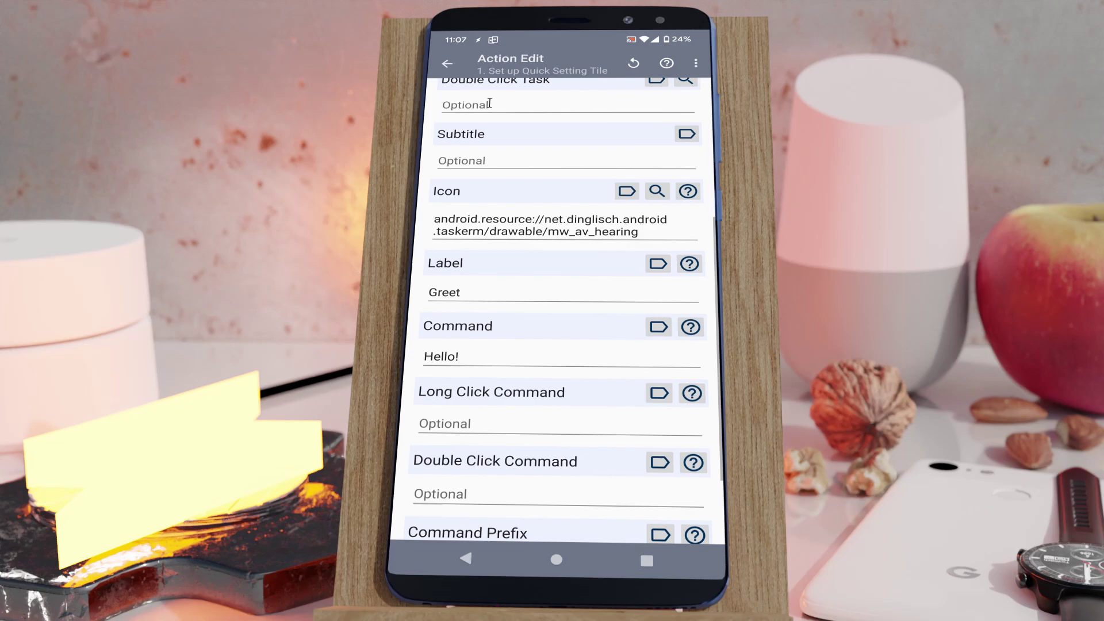
{"action": "scroll", "coordinate": [489, 105], "scroll_direction": "up", "scroll_amount": 1}
{"action": "scroll", "coordinate": [489, 107], "scroll_direction": "up", "scroll_amount": 3}
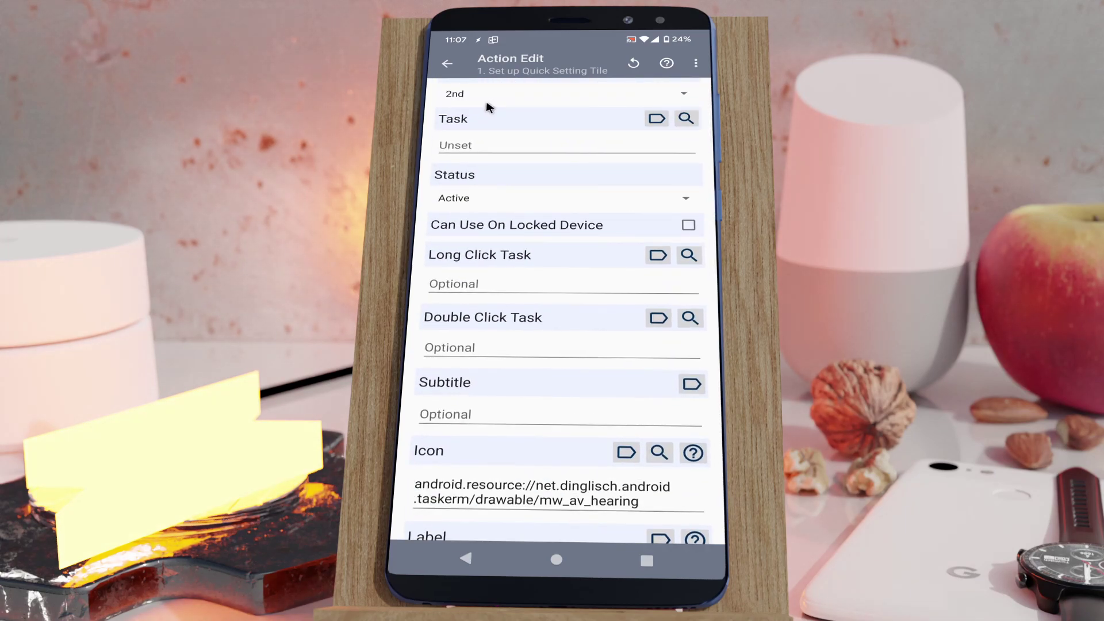
{"action": "scroll", "coordinate": [487, 142], "scroll_direction": "down", "scroll_amount": 5}
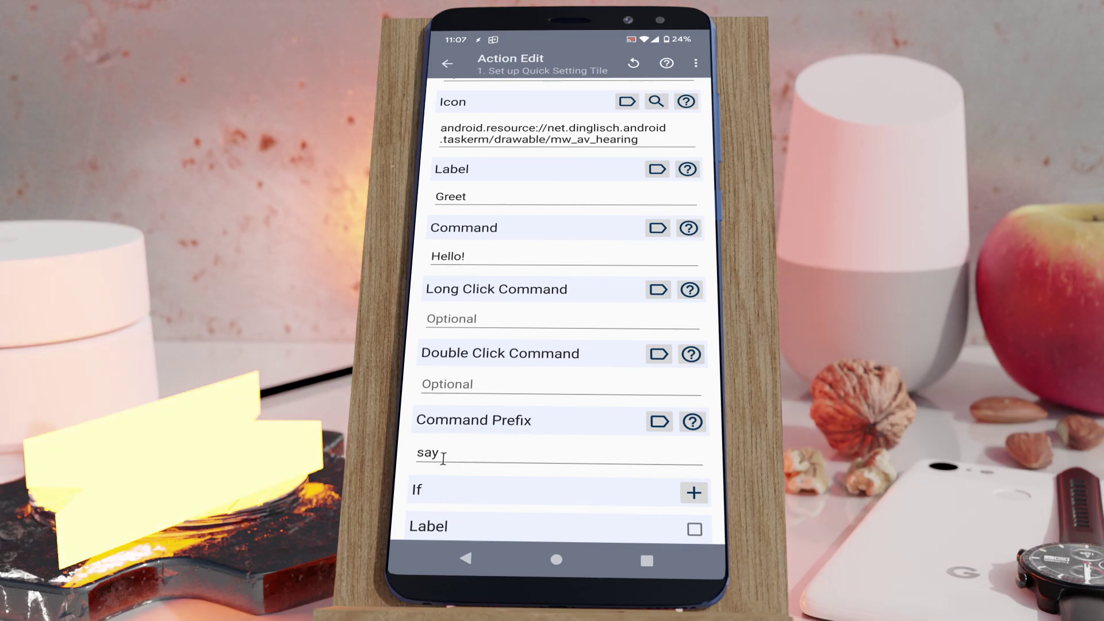
{"action": "left_click", "coordinate": [463, 553]}
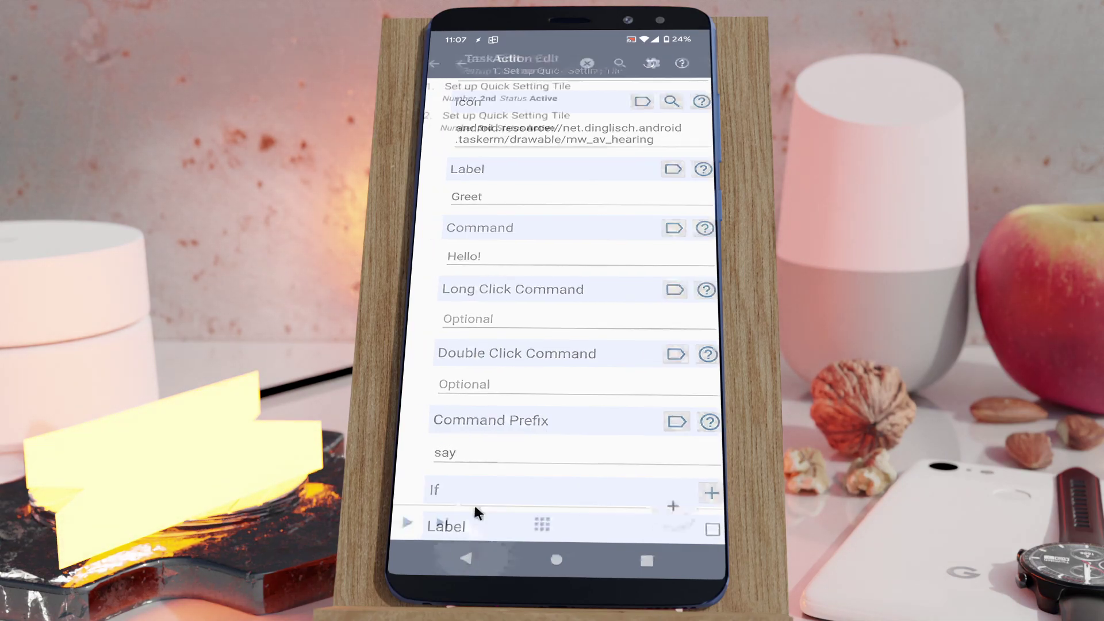
{"action": "left_click", "coordinate": [506, 131]}
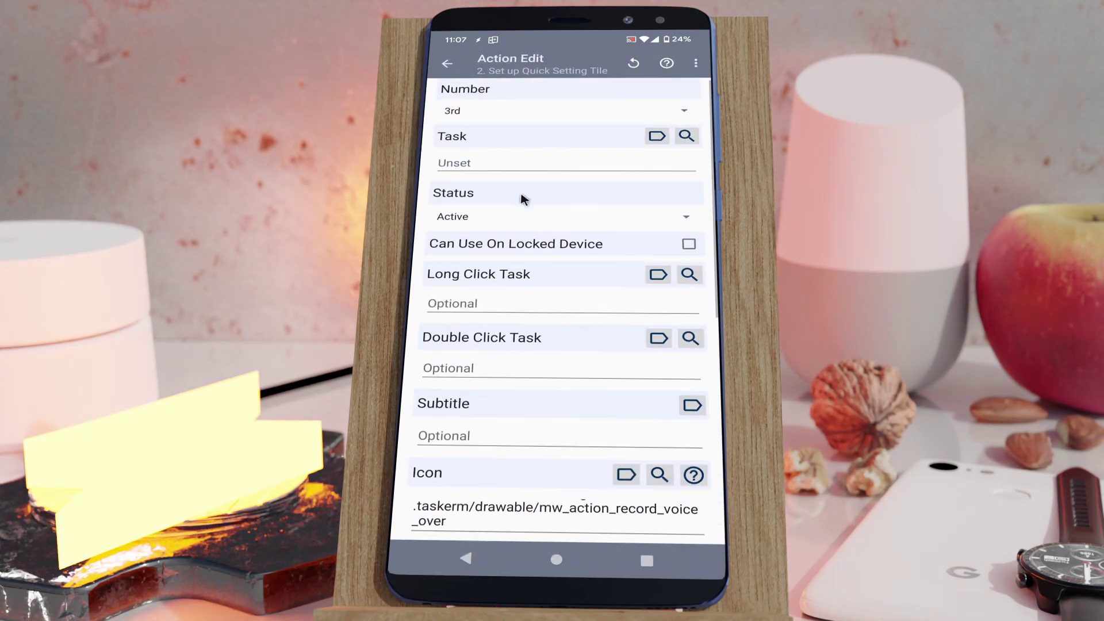
{"action": "scroll", "coordinate": [523, 199], "scroll_direction": "down", "scroll_amount": 5}
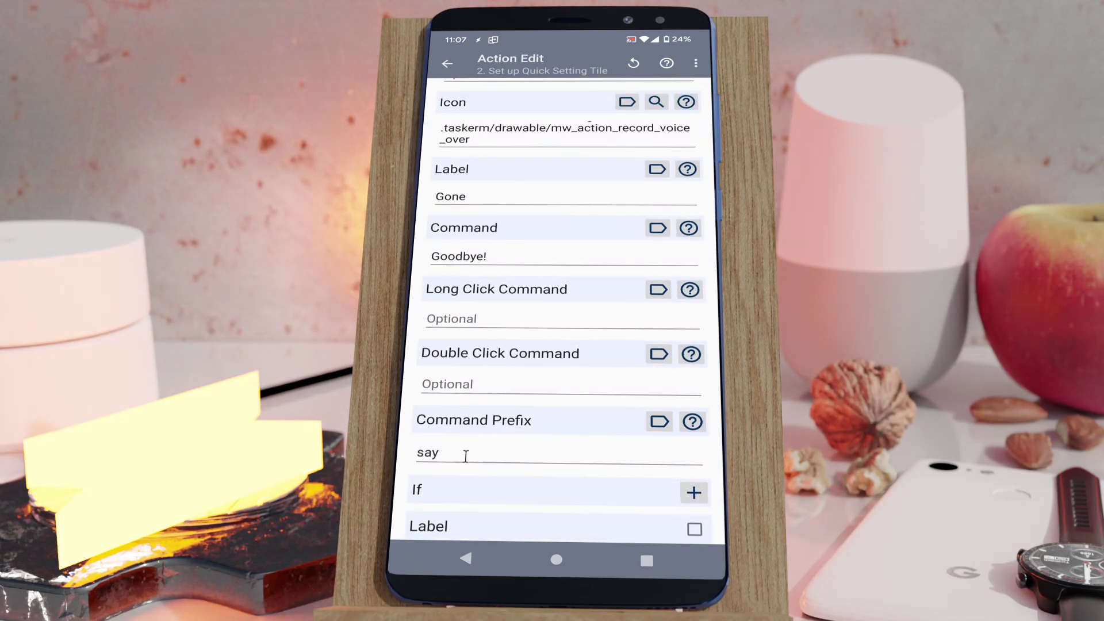
{"action": "left_click", "coordinate": [465, 558]}
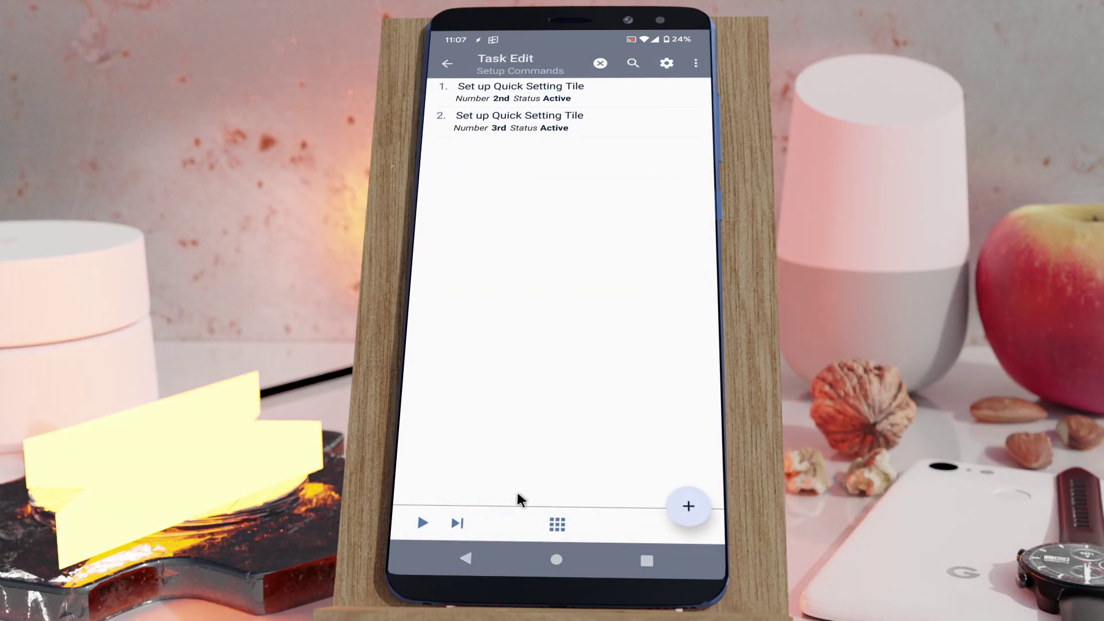
Step: Open the say profile's Command event and examine its say=:=* filter storing text in %text
{"action": "left_click", "coordinate": [466, 558]}
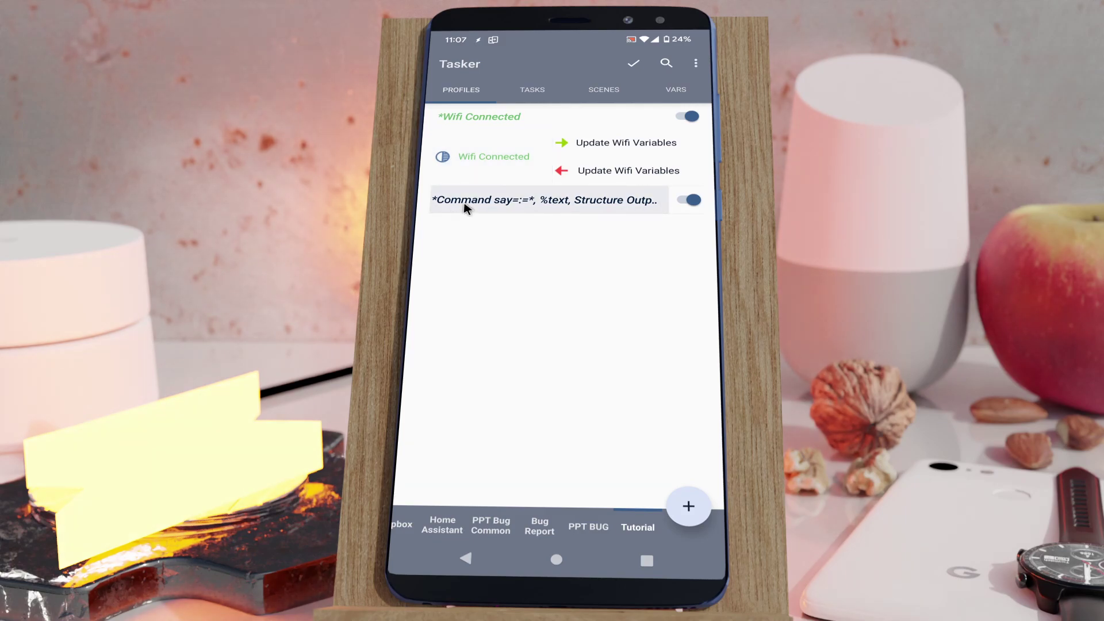
{"action": "left_click", "coordinate": [491, 211]}
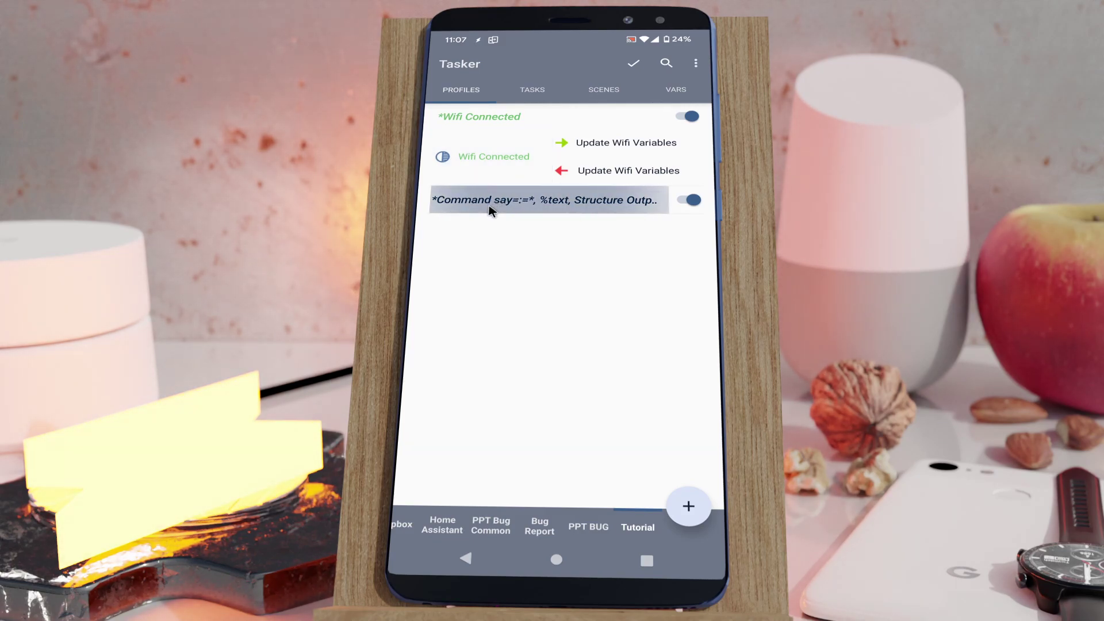
{"action": "left_click", "coordinate": [488, 183]}
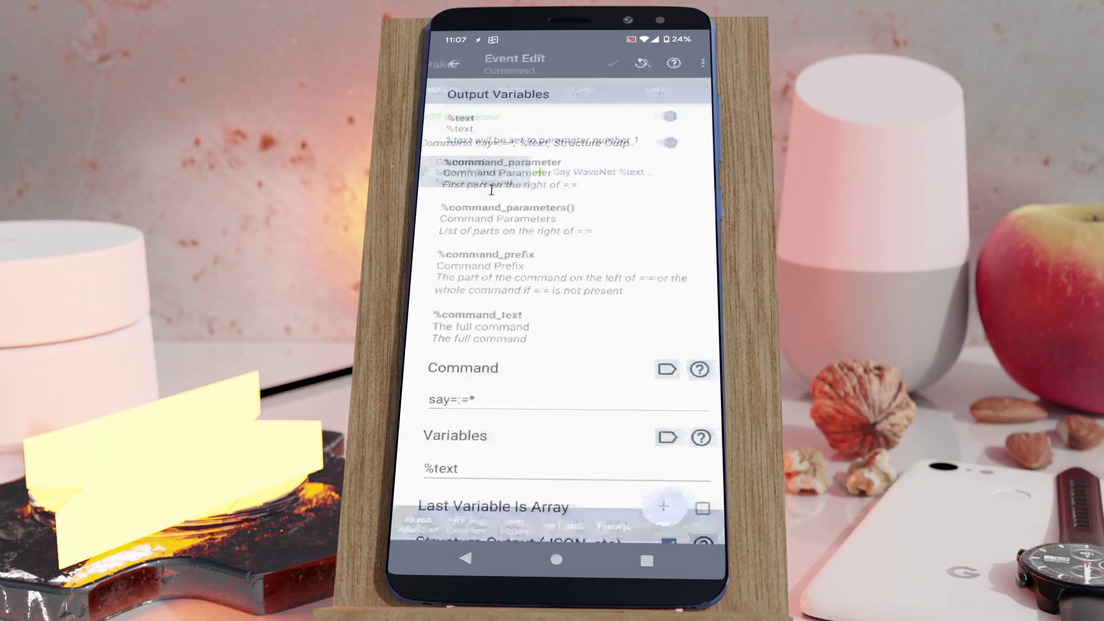
{"action": "double_click", "coordinate": [442, 399]}
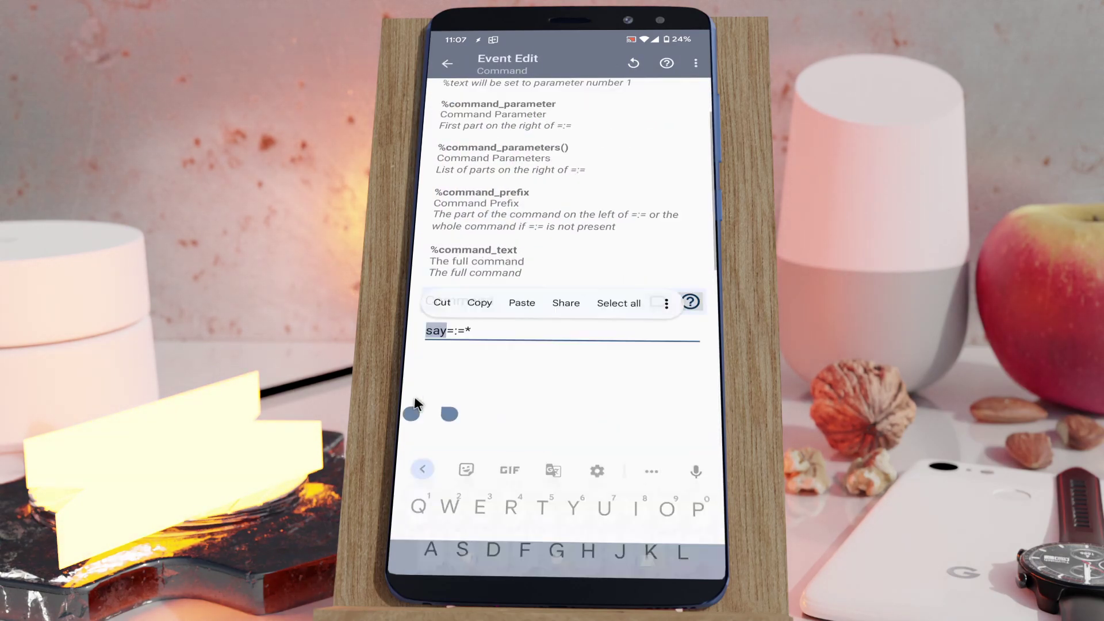
{"action": "double_click", "coordinate": [463, 332]}
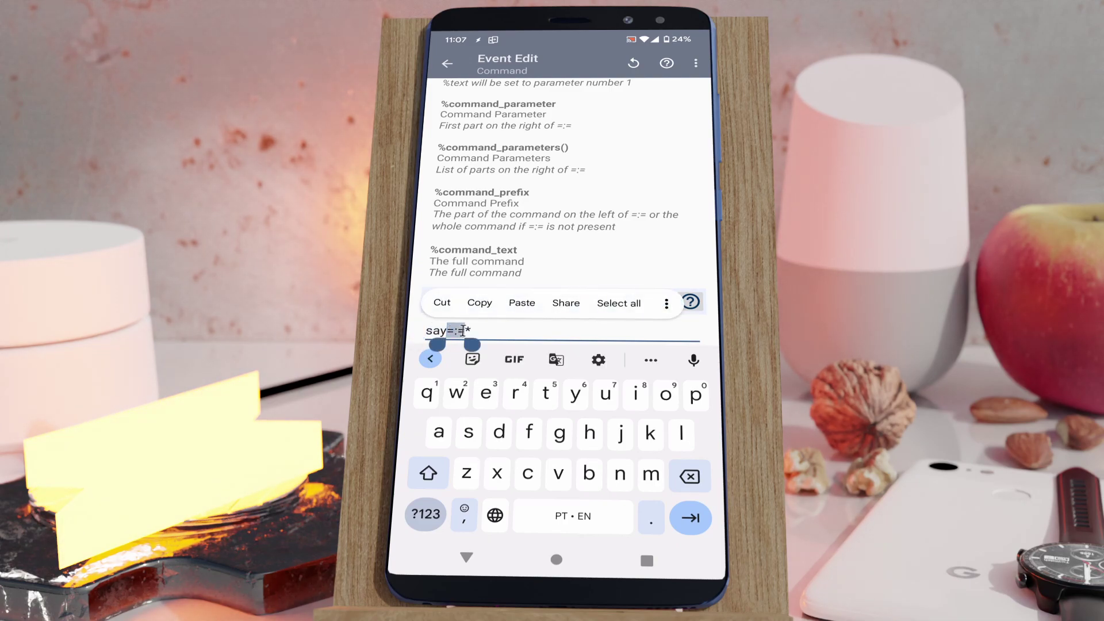
{"action": "left_click", "coordinate": [471, 331]}
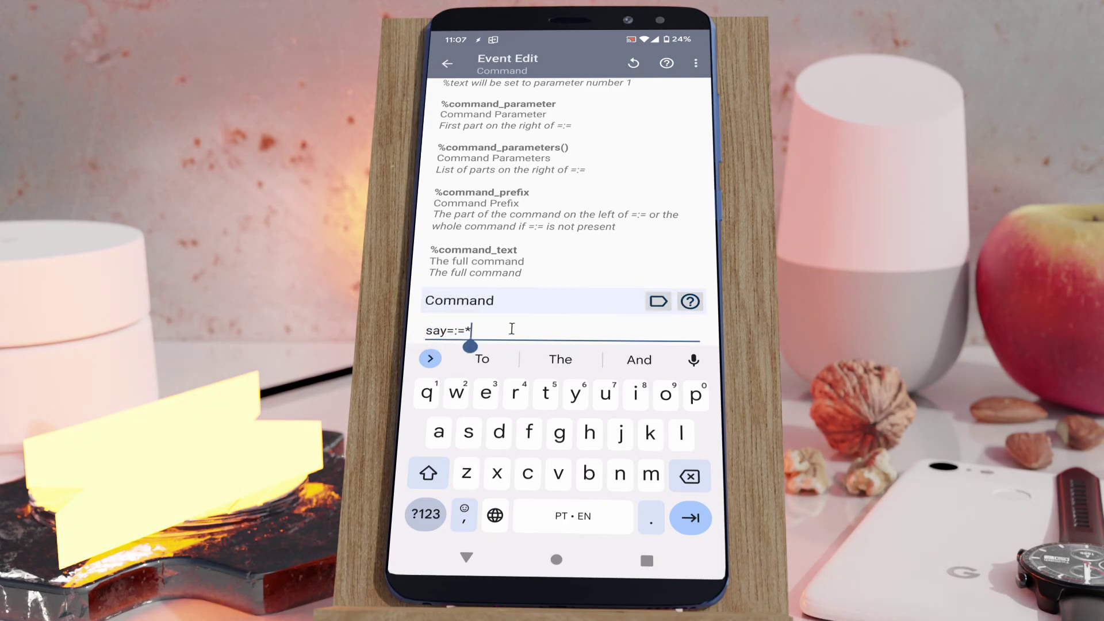
{"action": "left_click", "coordinate": [466, 557]}
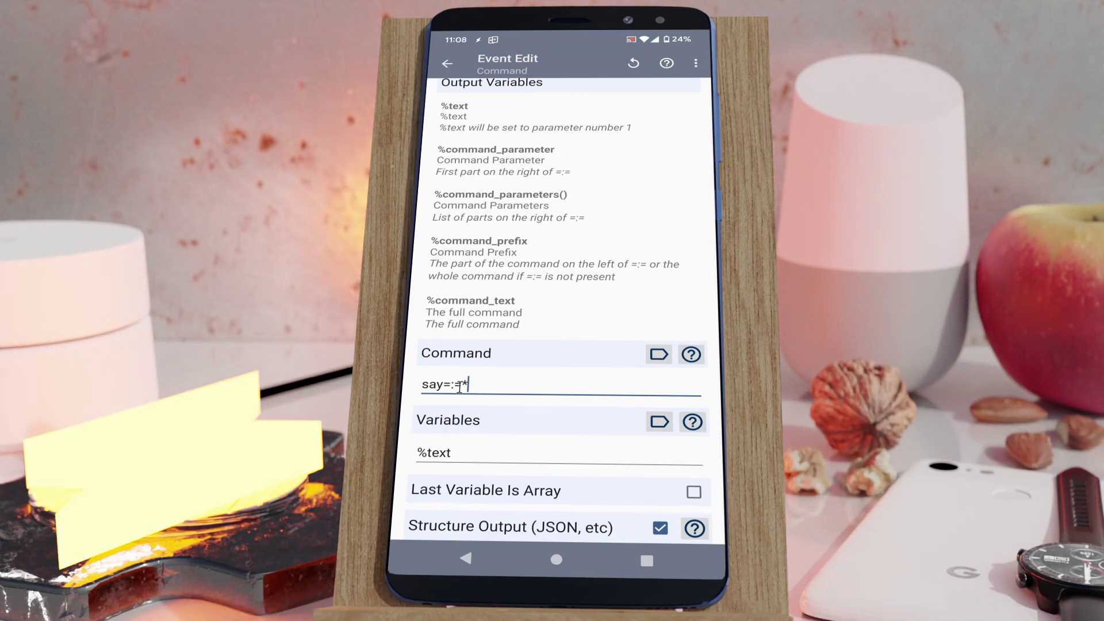
Step: Check that the Say WaveNet task speaks %text with voice en-GB-Wavenet-B, then return to profiles
{"action": "left_click", "coordinate": [465, 557]}
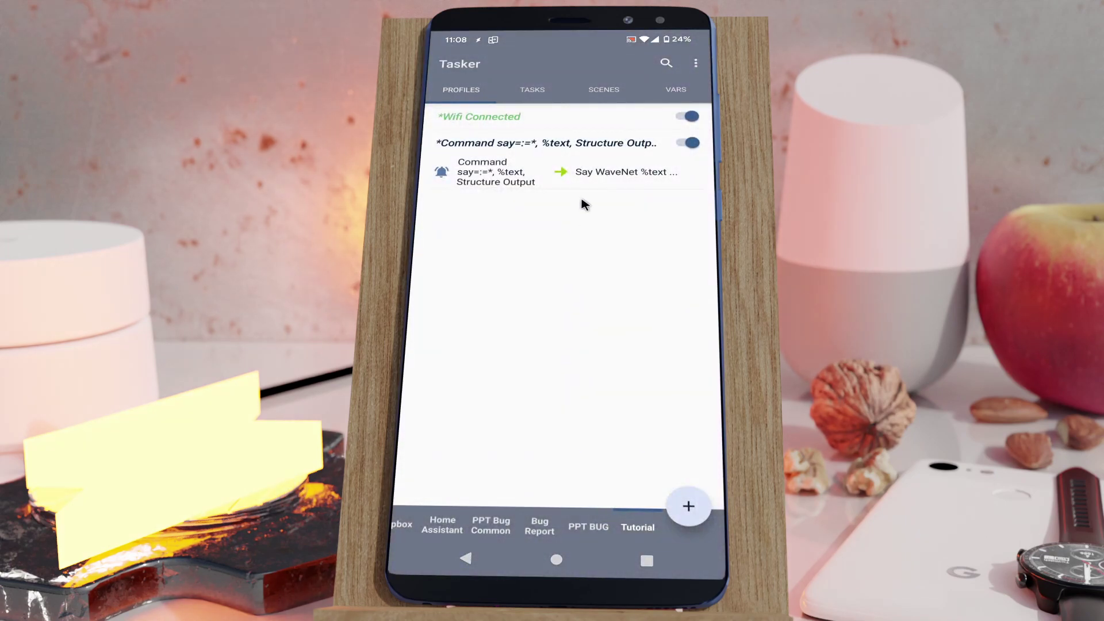
{"action": "left_click", "coordinate": [589, 181]}
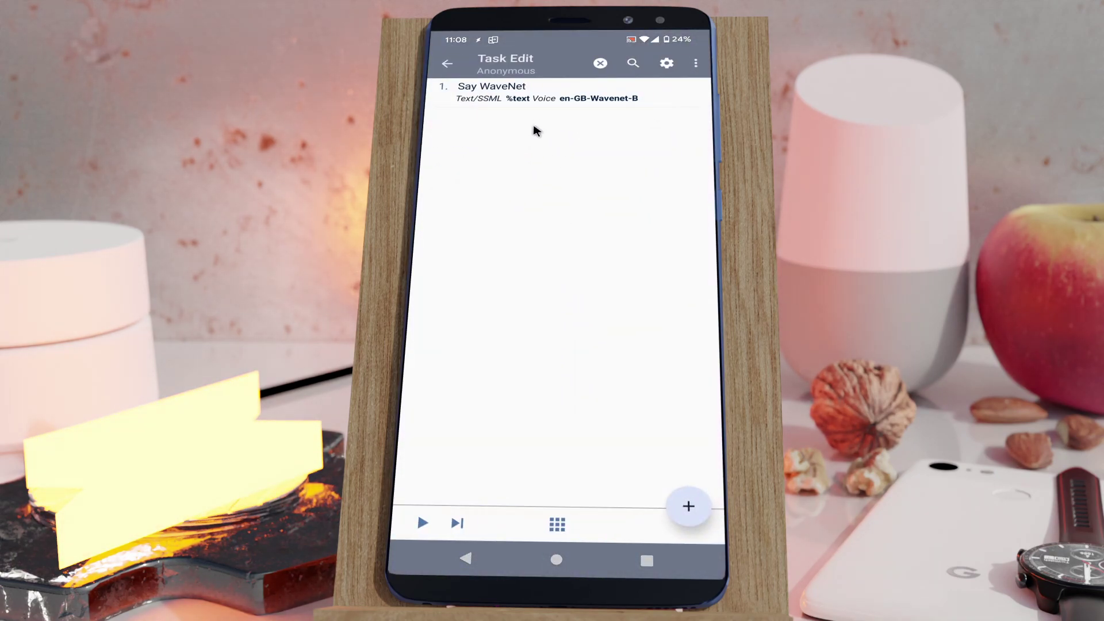
{"action": "left_click", "coordinate": [467, 556]}
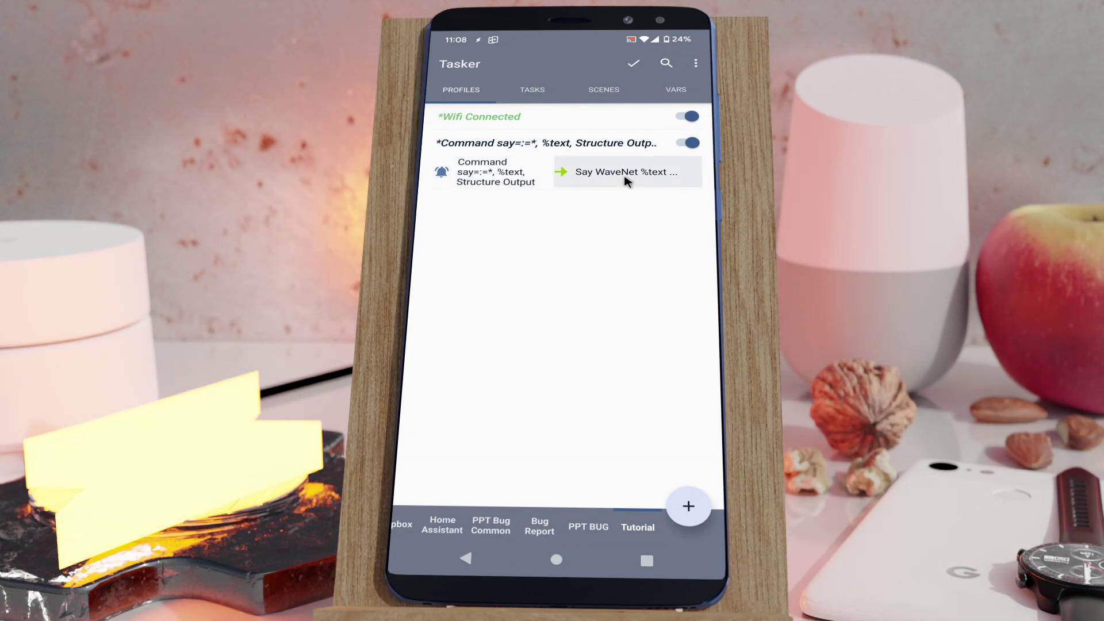
{"action": "left_click", "coordinate": [587, 178]}
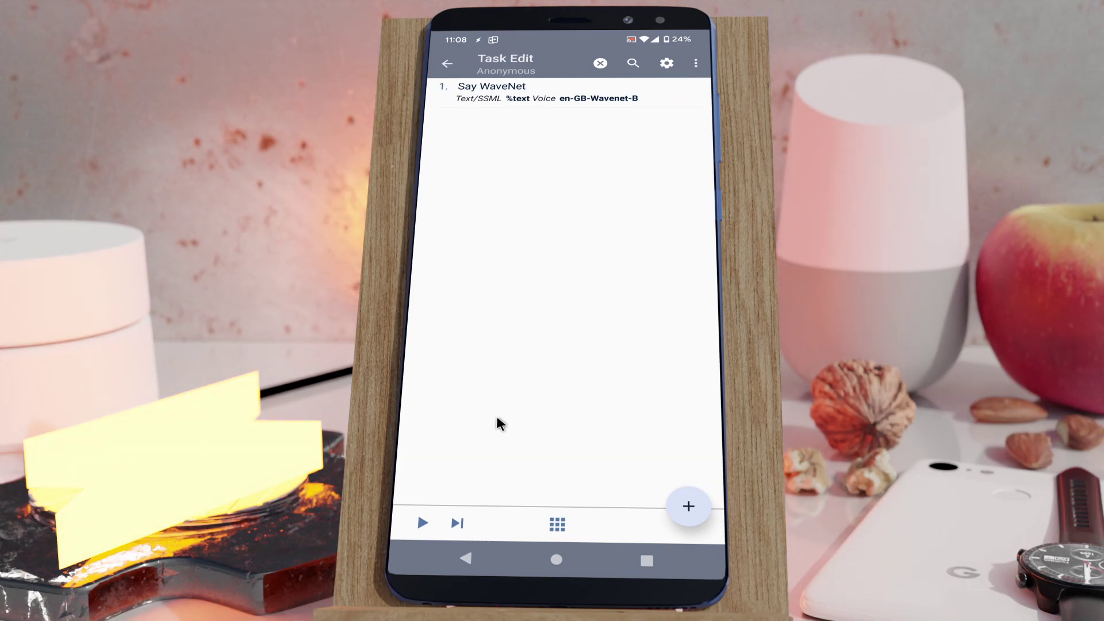
{"action": "left_click", "coordinate": [465, 559]}
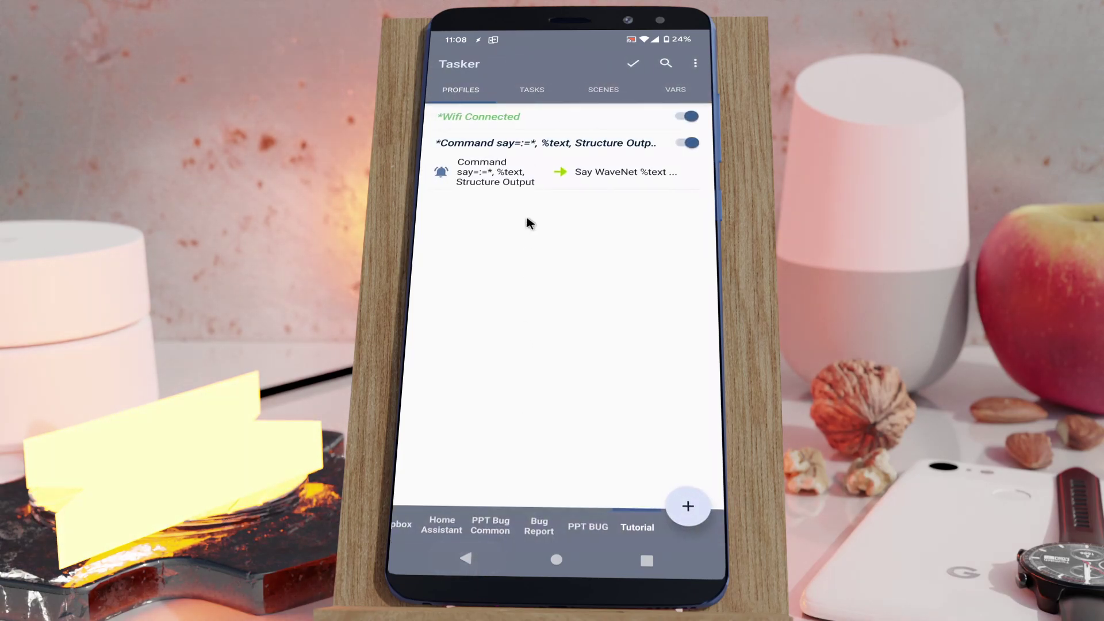
{"action": "left_click_drag", "start_coordinate": [602, 50], "coordinate": [609, 89]}
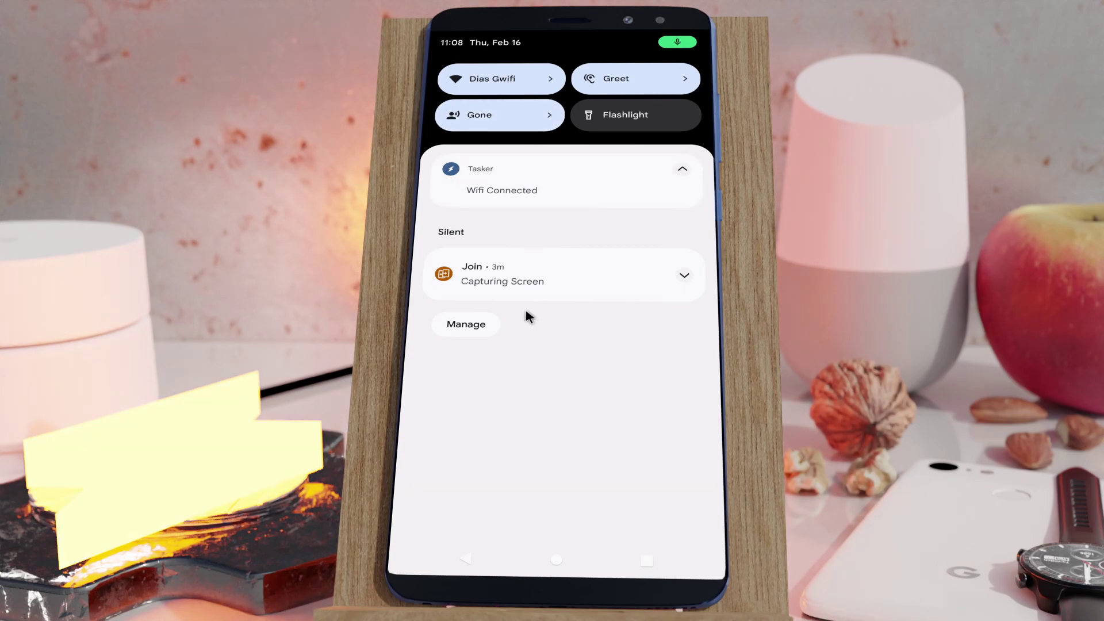
{"action": "left_click_drag", "start_coordinate": [525, 306], "coordinate": [547, 246]}
{"action": "left_click_drag", "start_coordinate": [535, 185], "coordinate": [466, 181]}
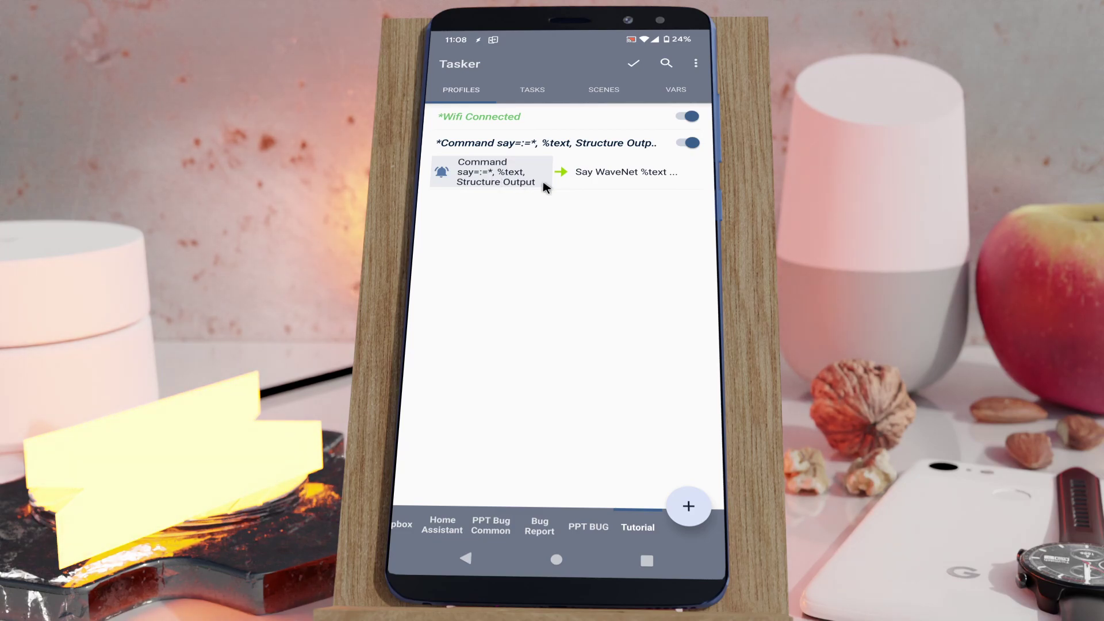
{"action": "left_click", "coordinate": [532, 90]}
{"action": "left_click", "coordinate": [537, 121]}
{"action": "left_click", "coordinate": [528, 122]}
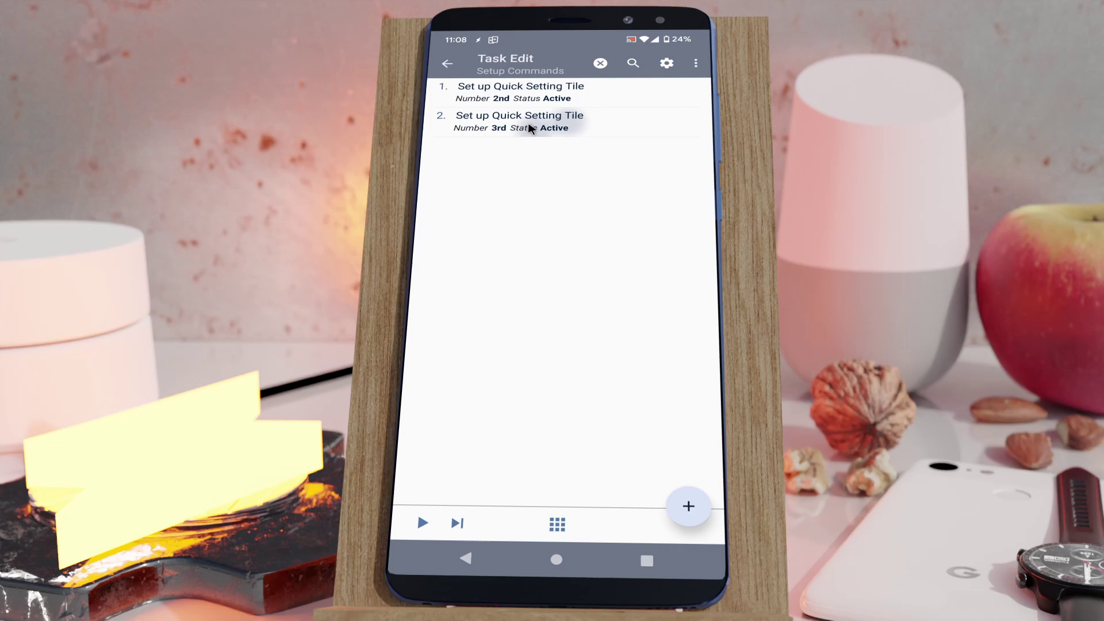
{"action": "scroll", "coordinate": [529, 255], "scroll_direction": "down", "scroll_amount": 5}
{"action": "scroll", "coordinate": [531, 258], "scroll_direction": "down", "scroll_amount": 3}
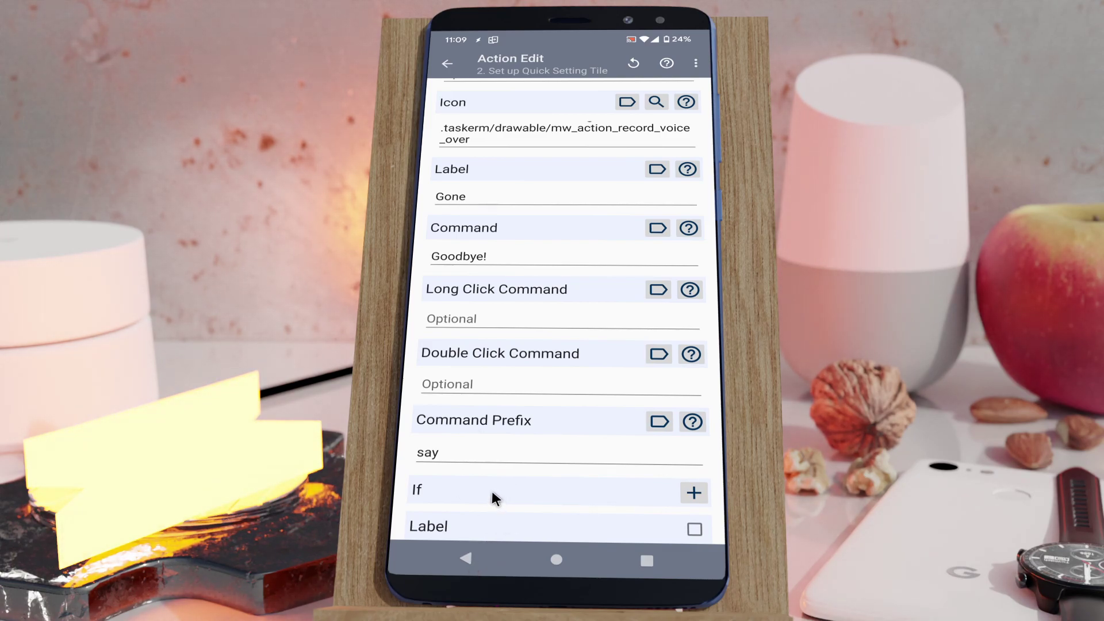
{"action": "left_click", "coordinate": [467, 557]}
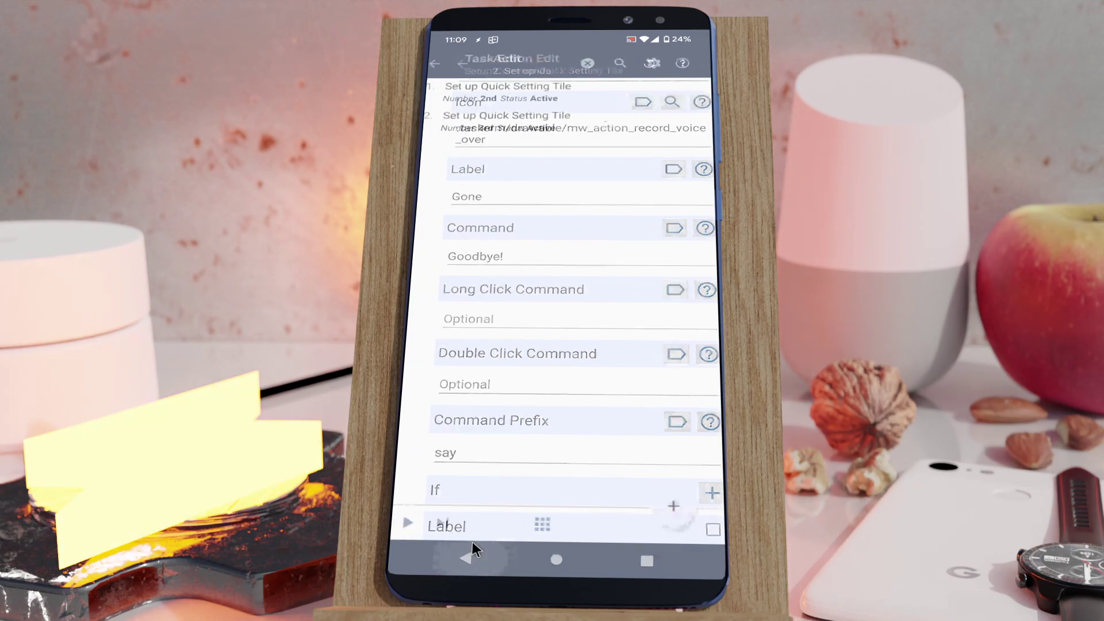
{"action": "left_click", "coordinate": [467, 556]}
{"action": "left_click", "coordinate": [461, 90]}
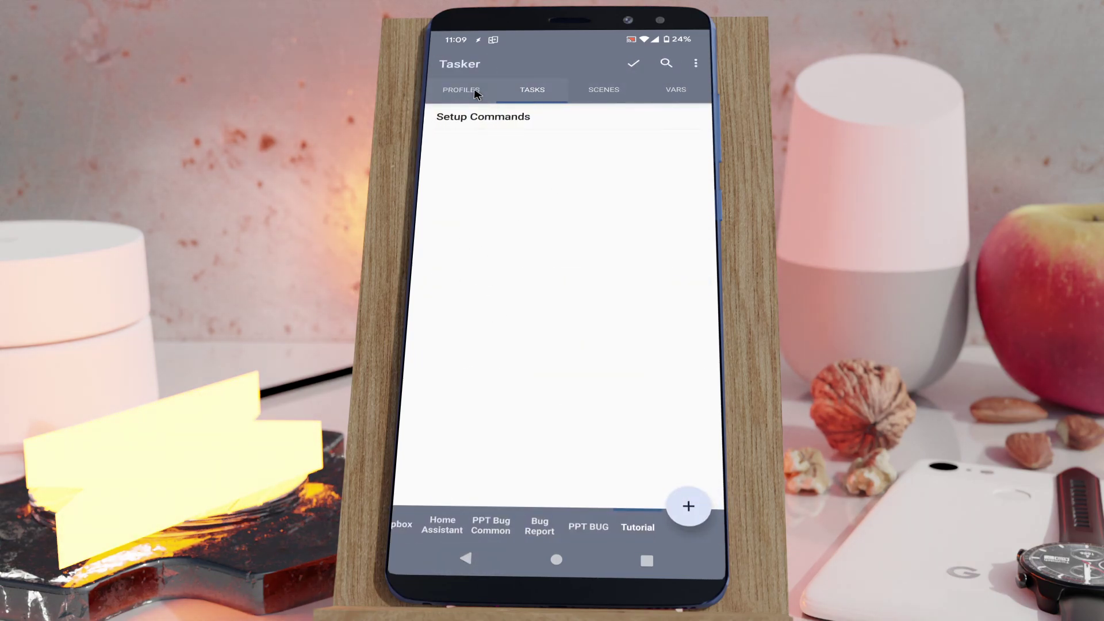
{"action": "left_click", "coordinate": [609, 239]}
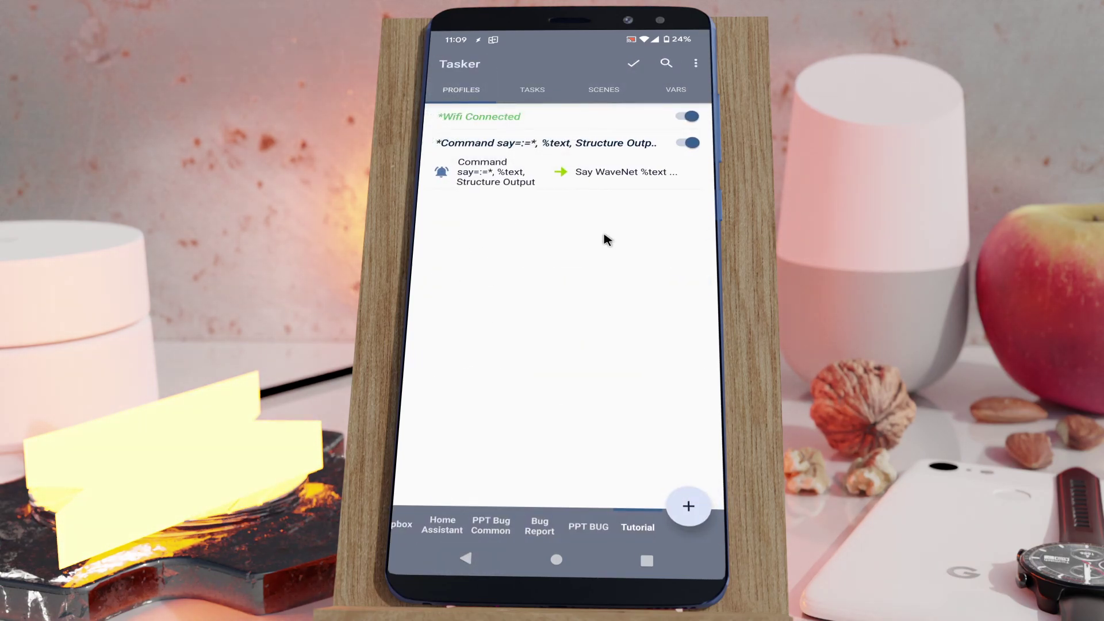